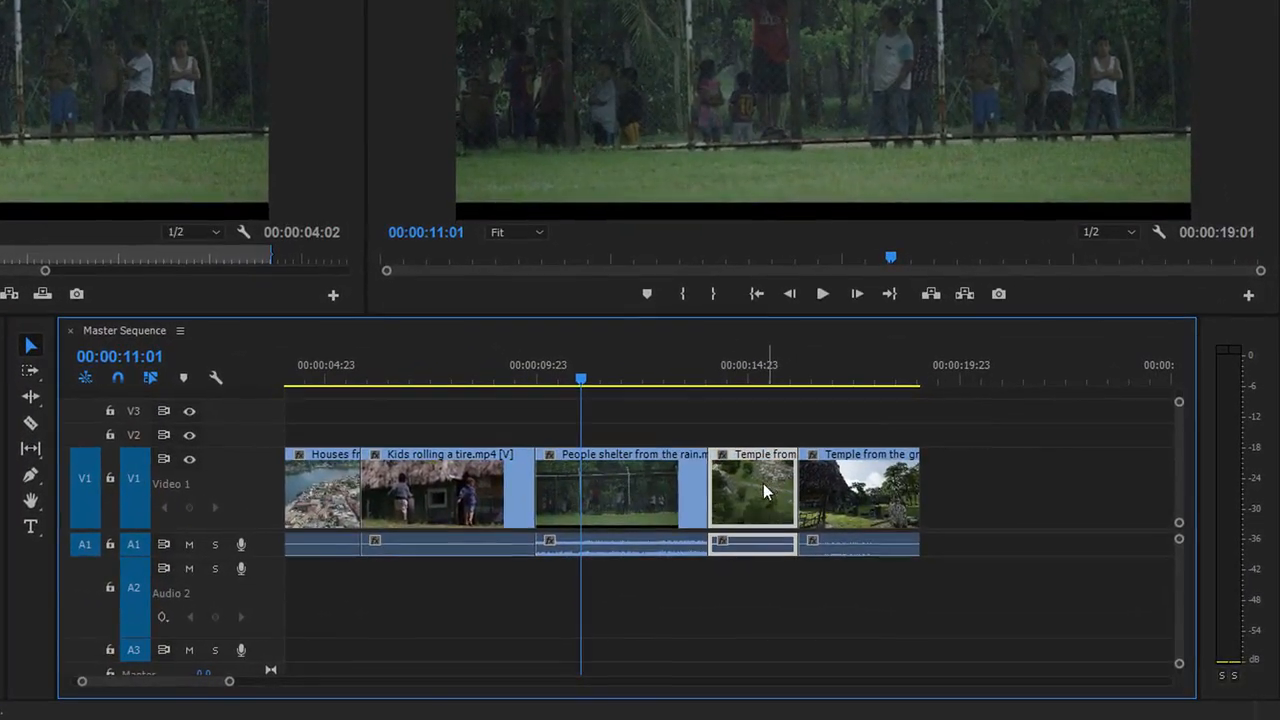
- Try an overwrite move of the "Temple from above" clip onto the start of "Kids rolling a tire.mp4", and undo it
click(743, 517)
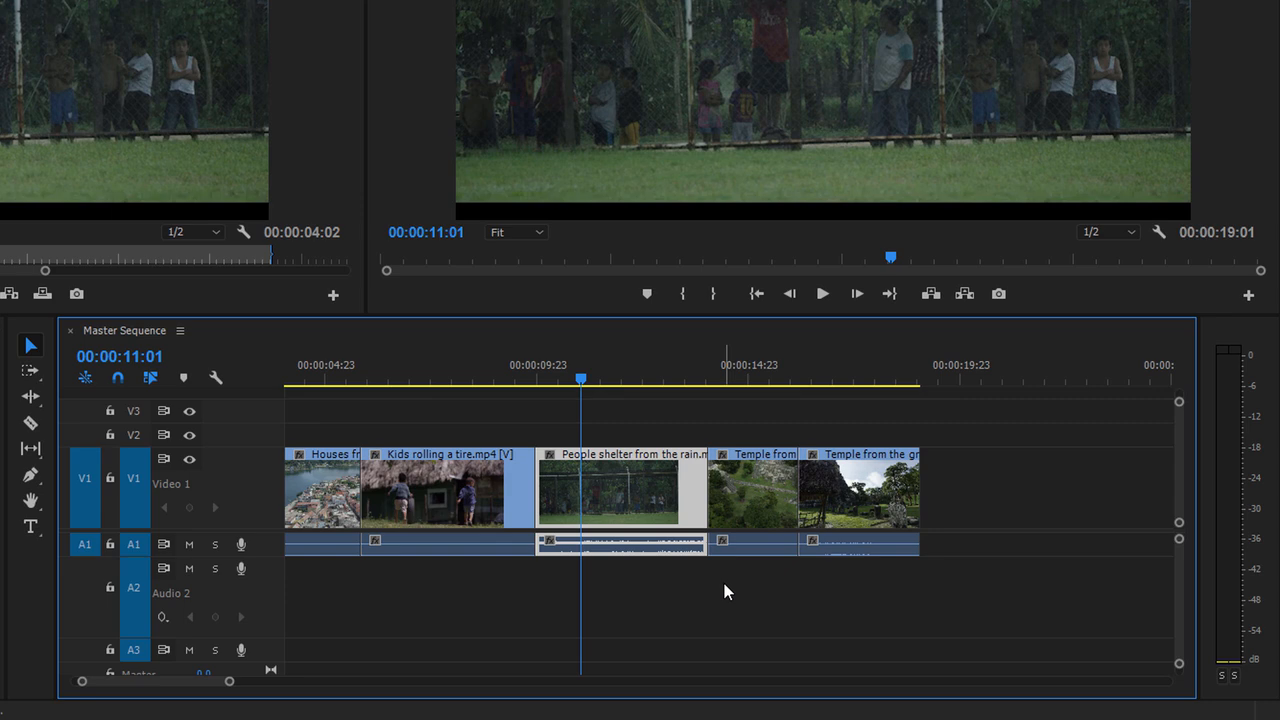
click(750, 505)
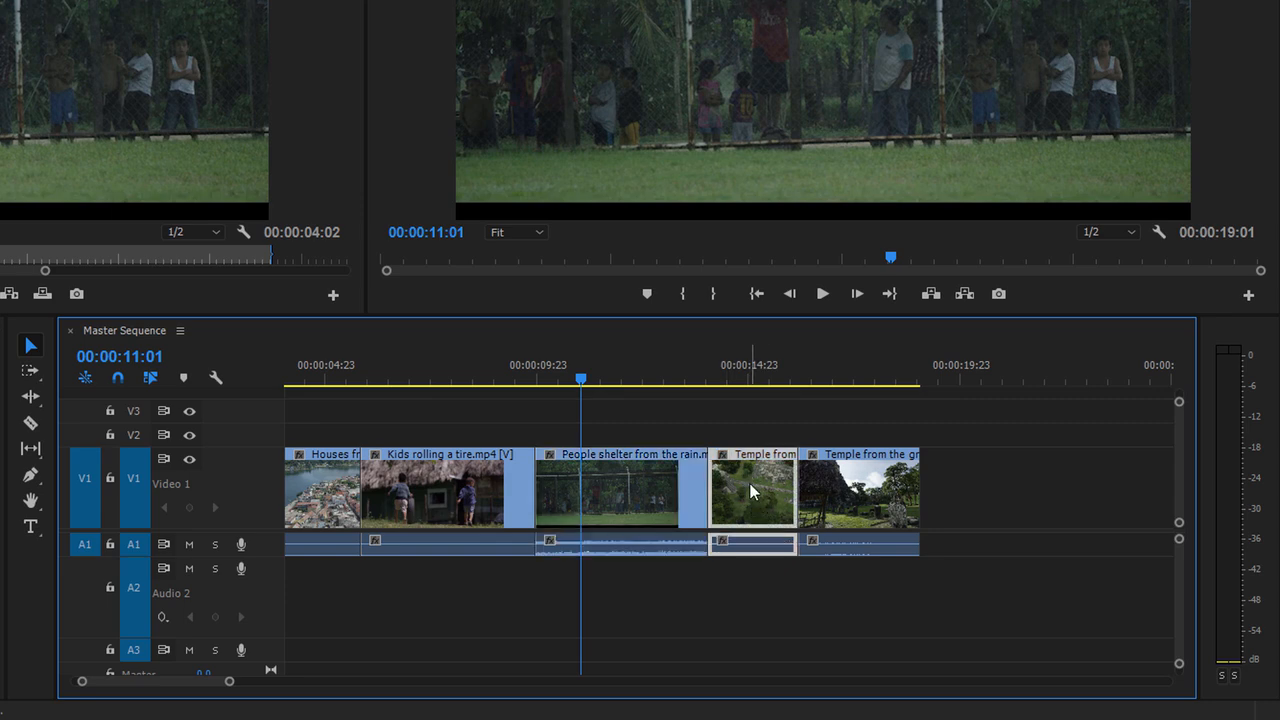
drag(750, 495, 408, 505)
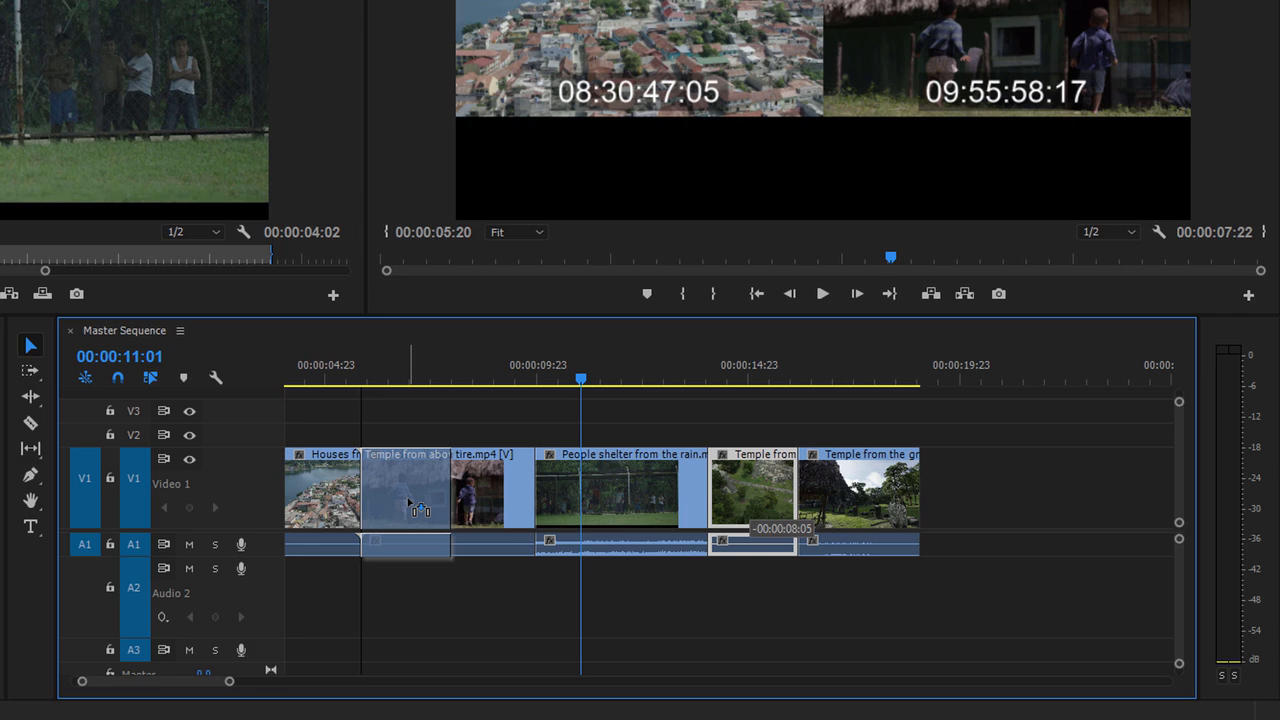
drag(408, 503, 413, 502)
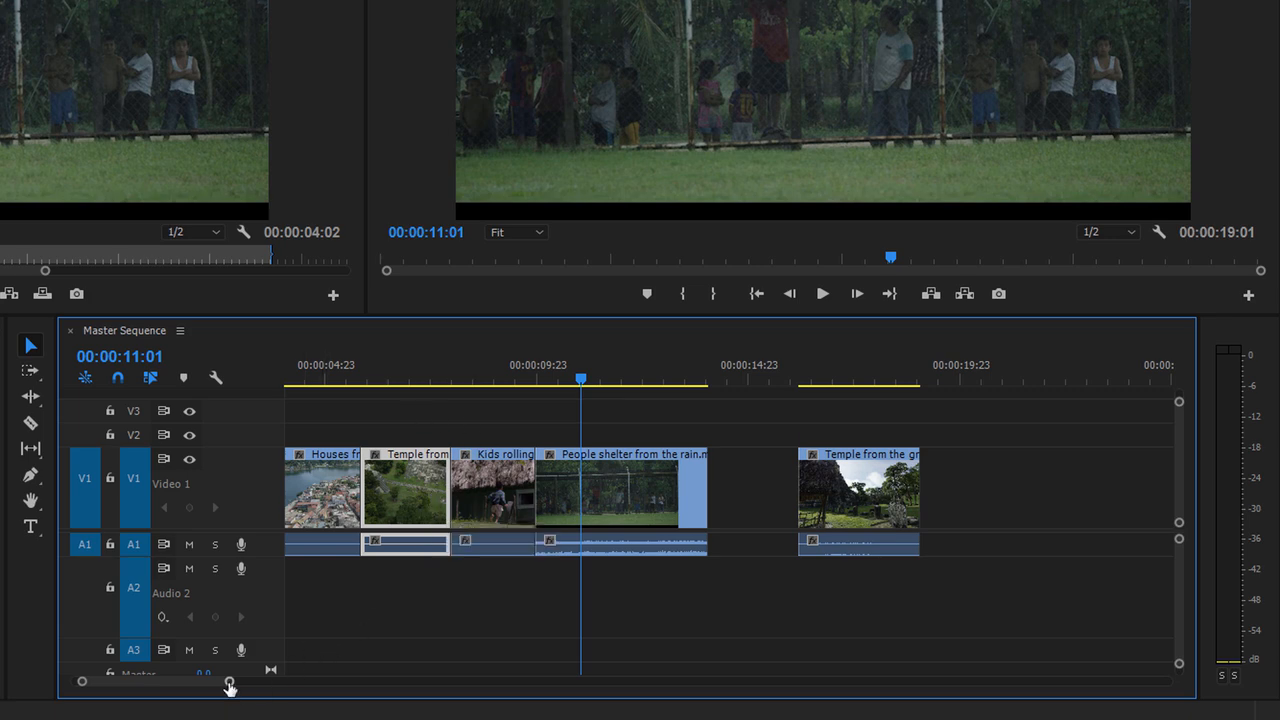
drag(229, 685, 224, 688)
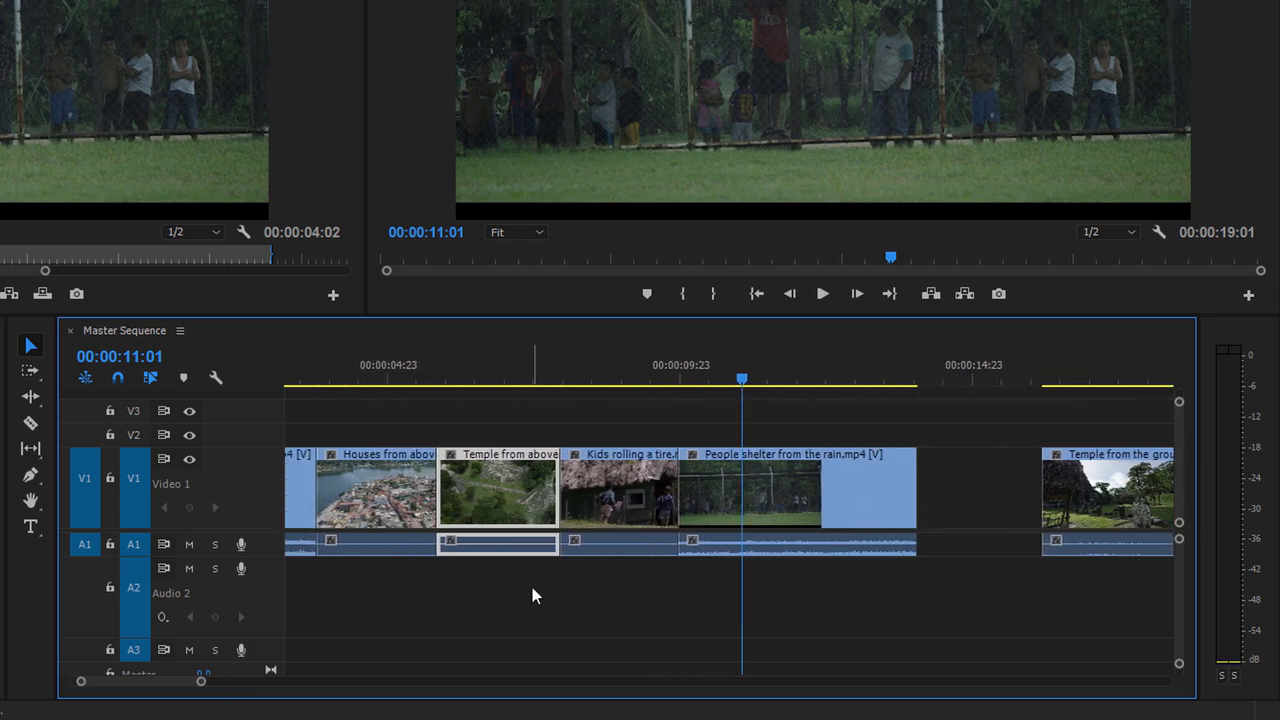
key(ctrl+z)
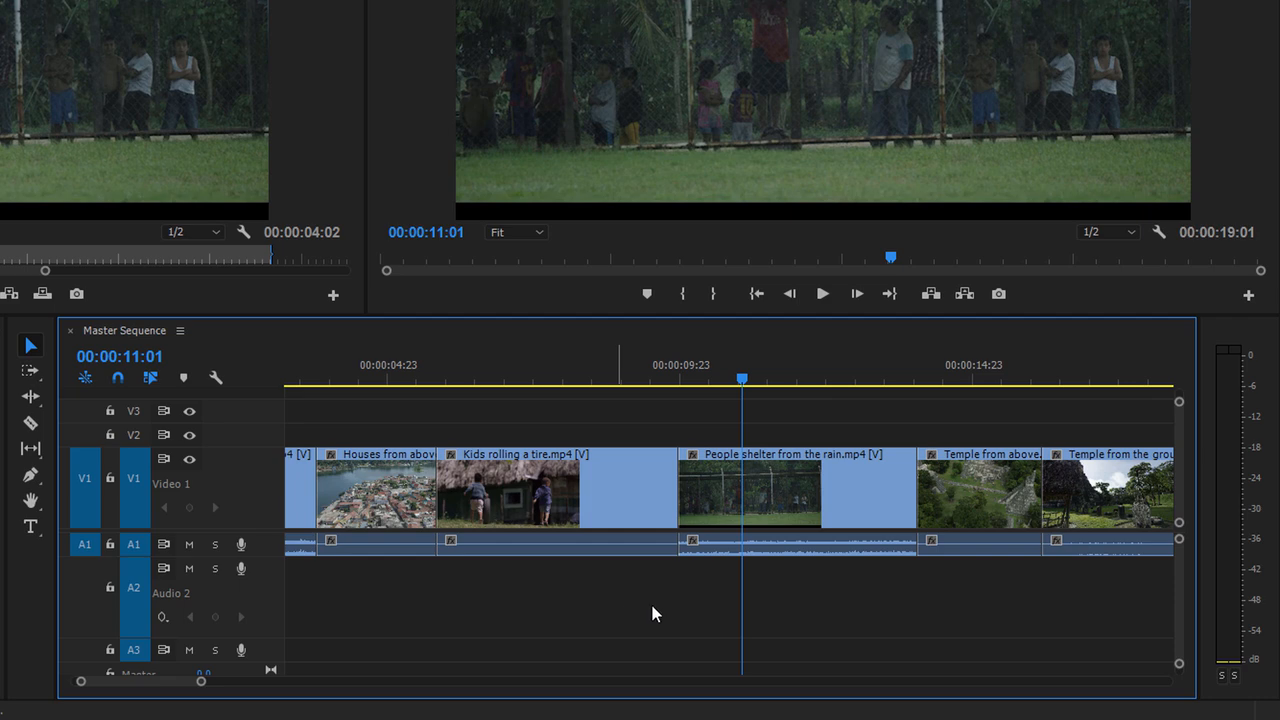
- Try an insert move of the "Temple from above" clip between the Houses and "Kids rolling a tire.mp4" clips, and undo it
drag(984, 502, 506, 505)
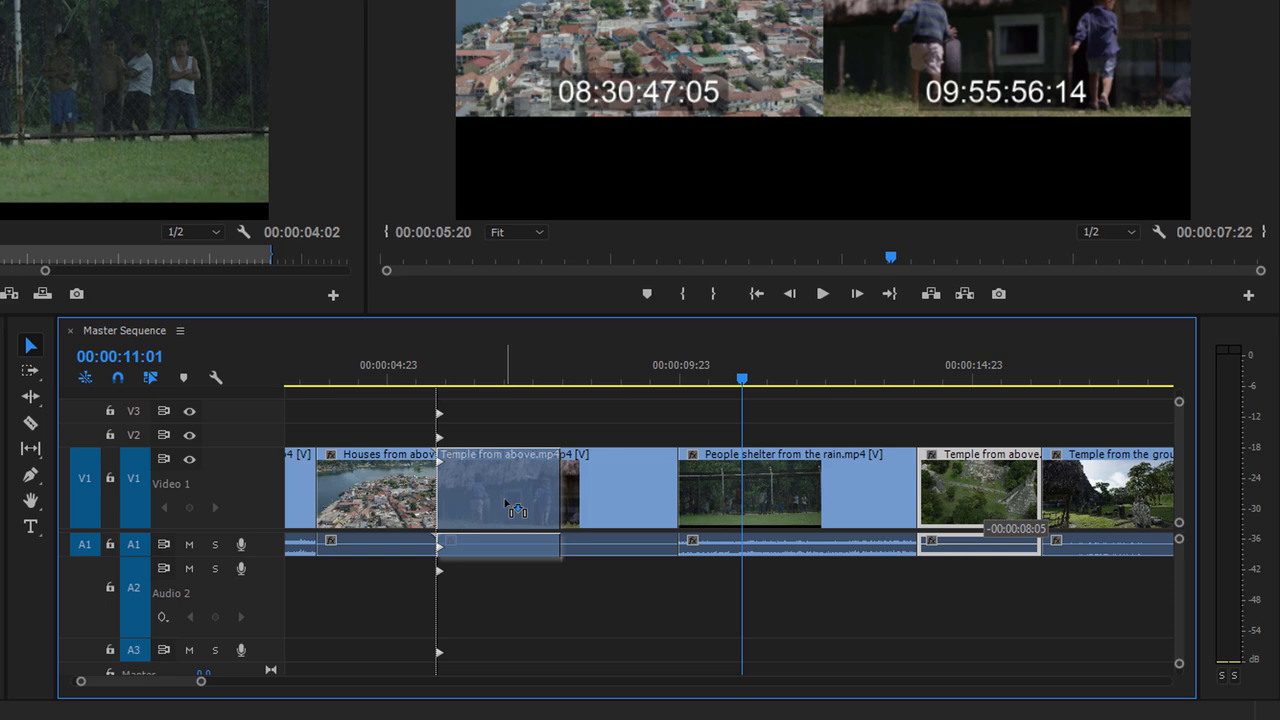
drag(516, 511, 516, 512)
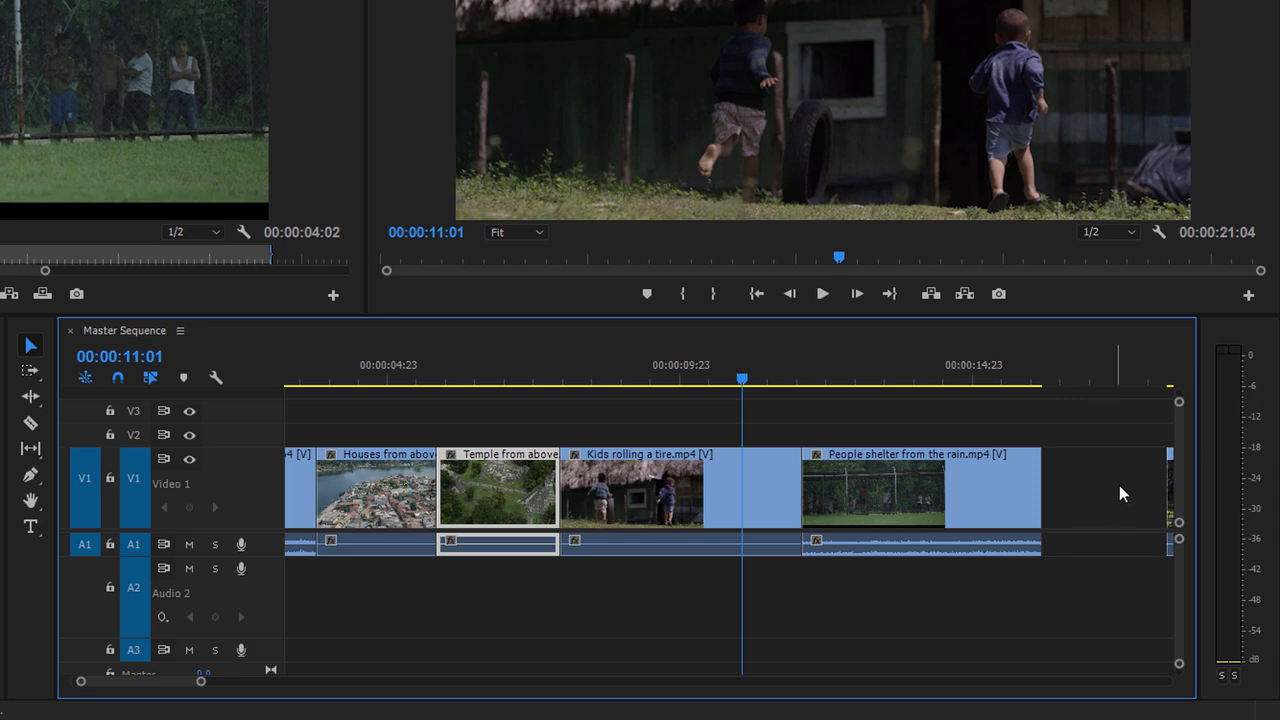
click(715, 487)
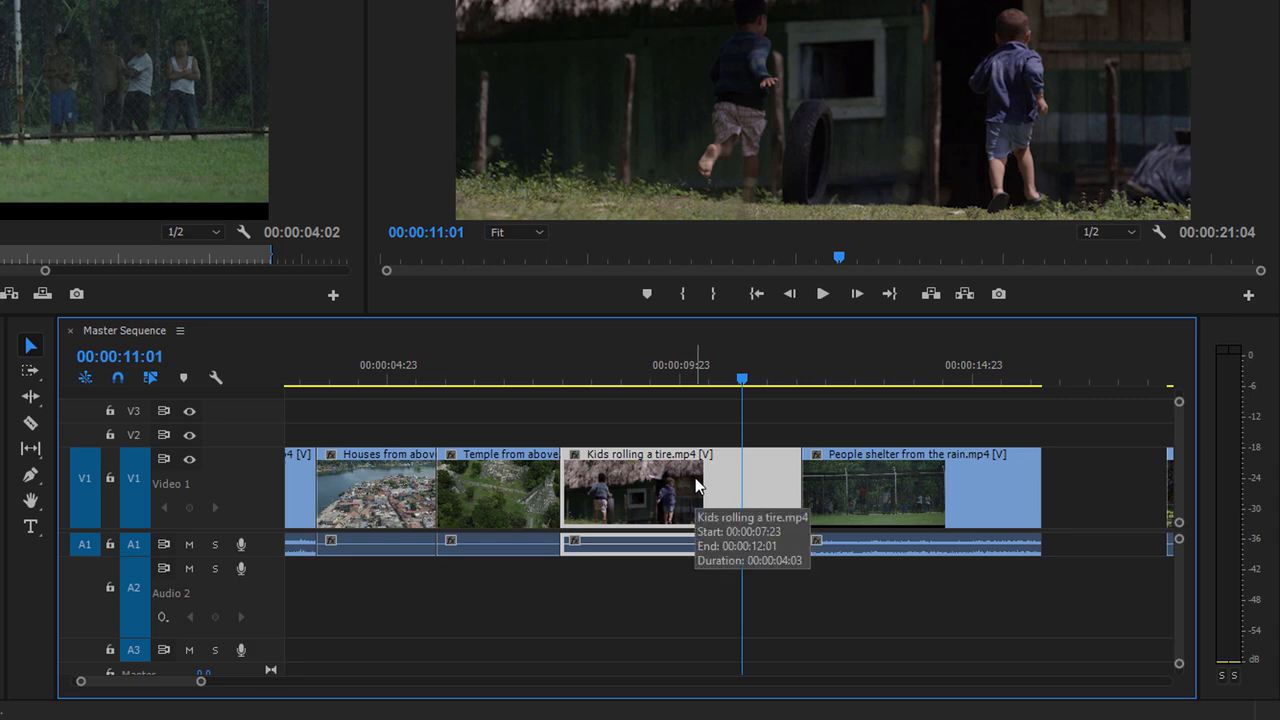
click(541, 486)
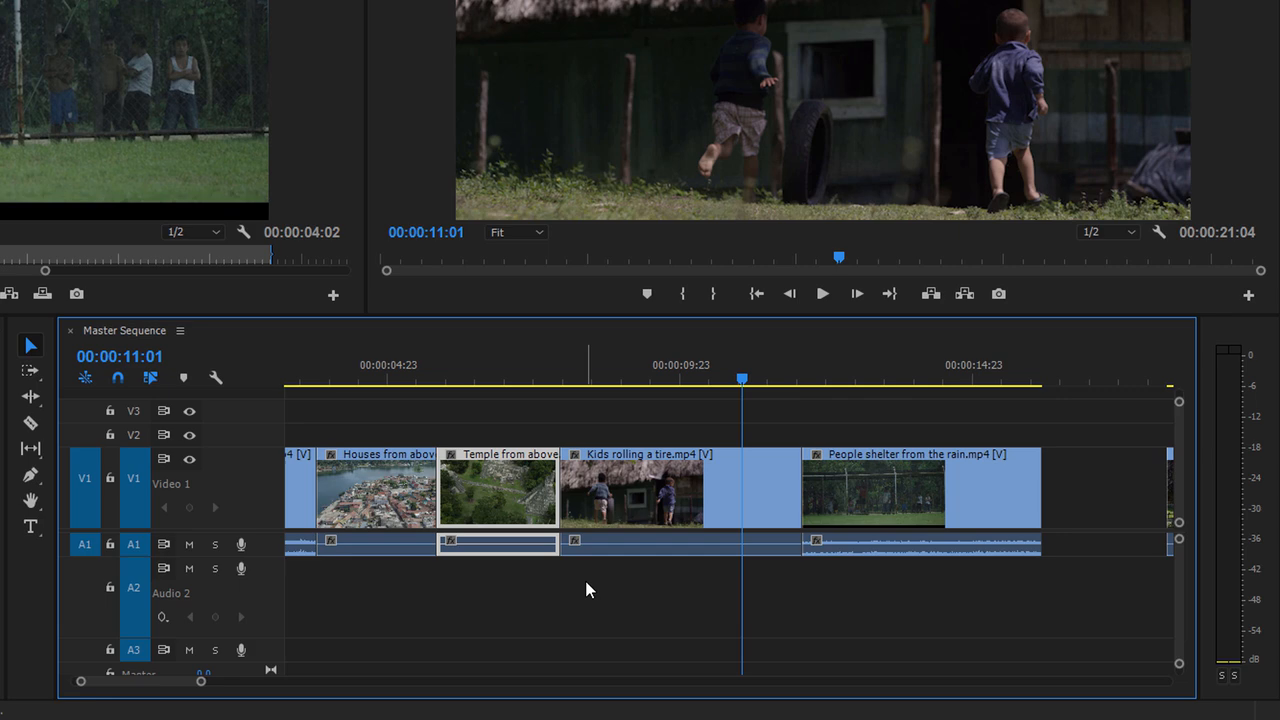
click(632, 517)
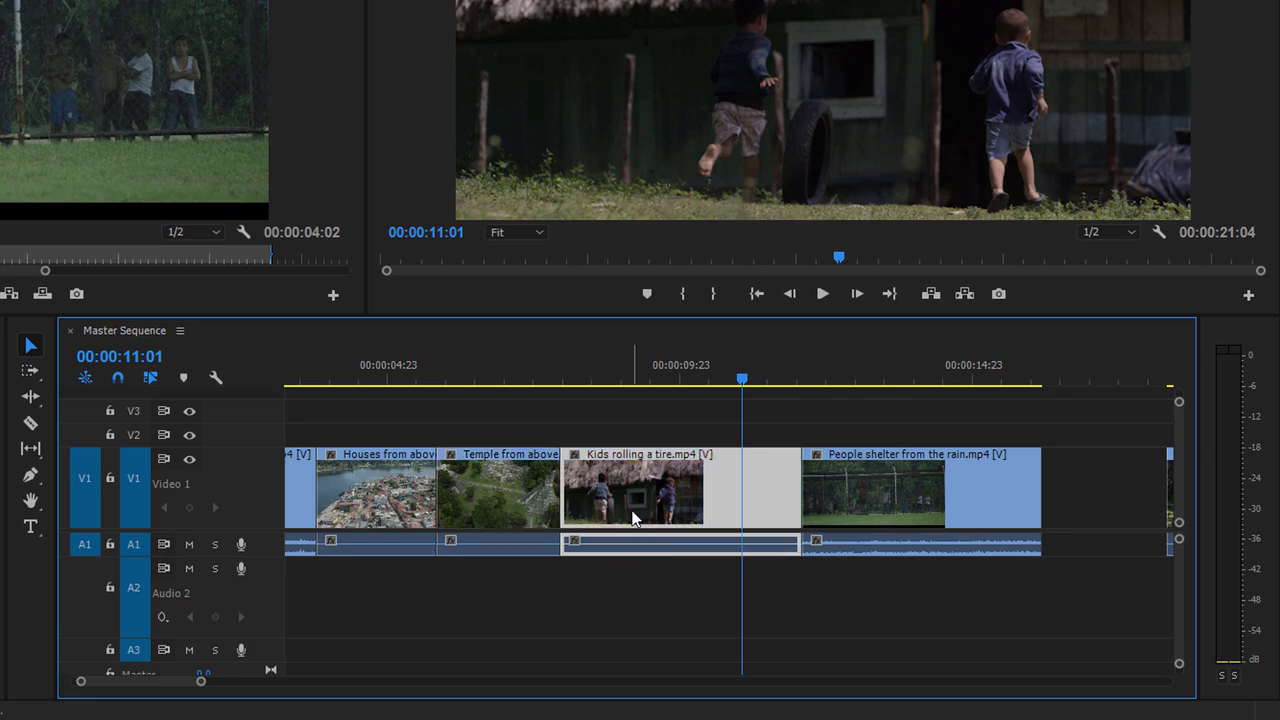
click(857, 505)
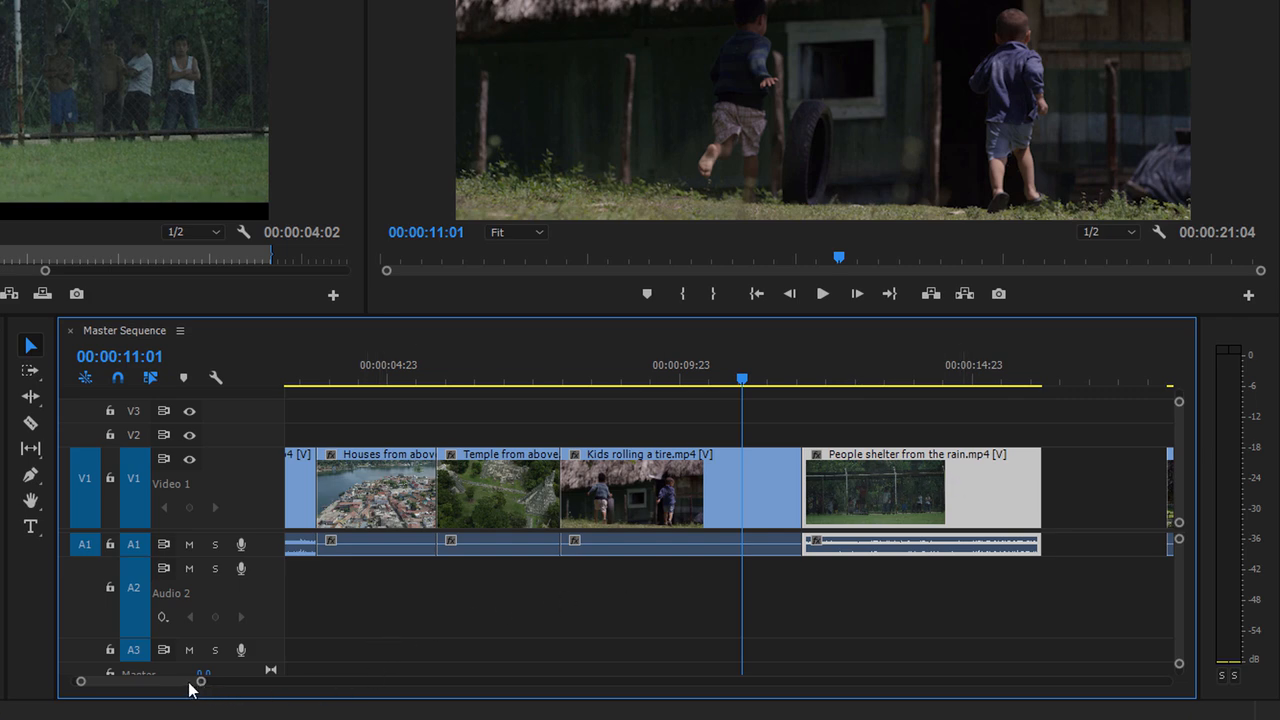
drag(183, 688, 190, 688)
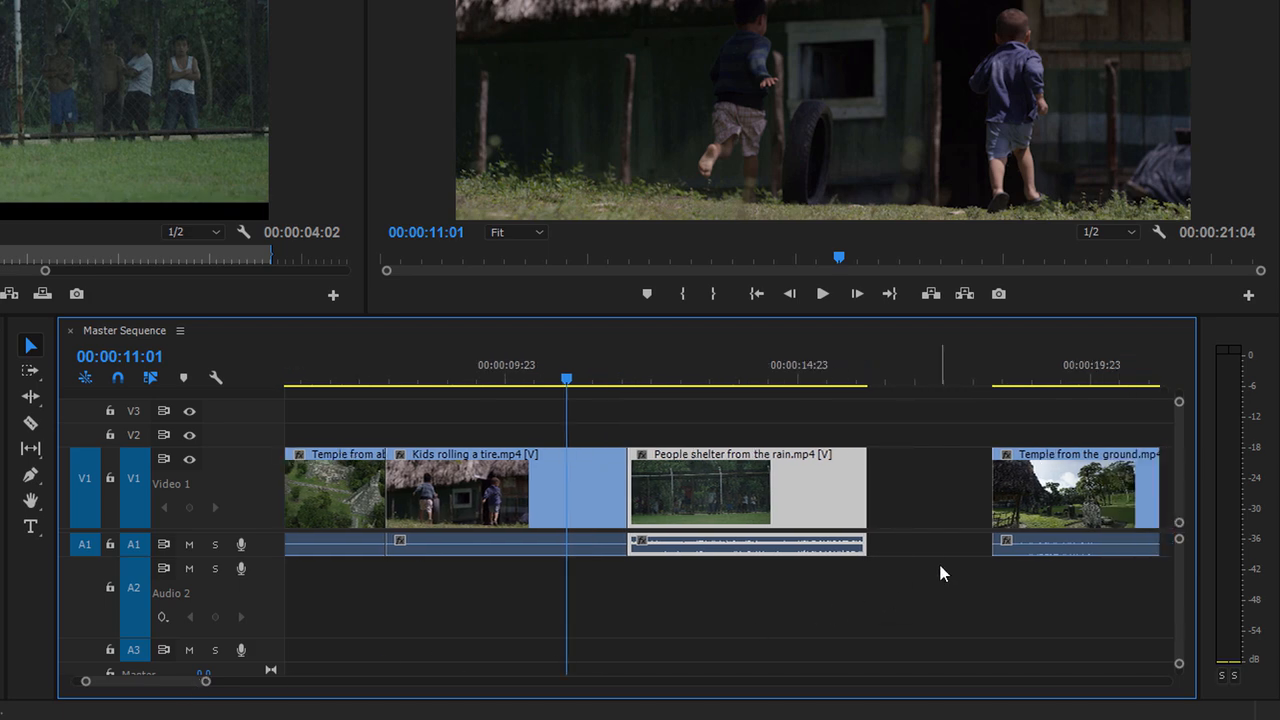
click(1050, 492)
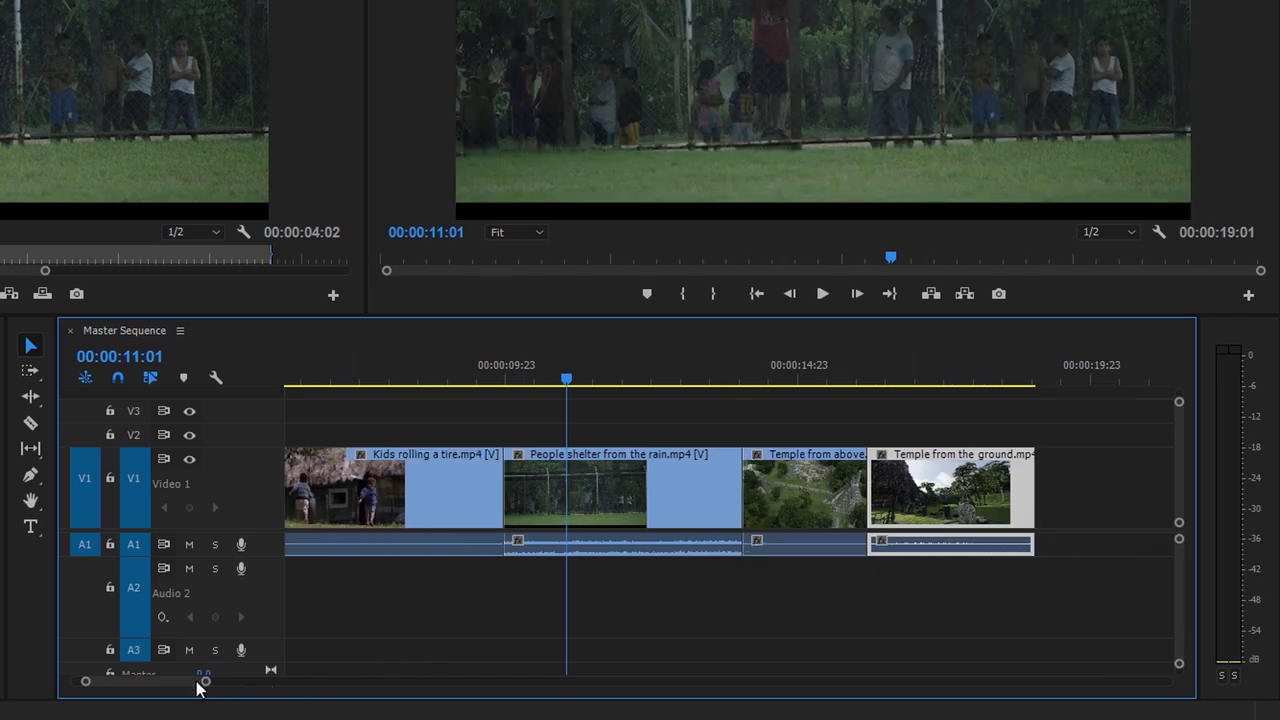
- Turn off Linked Selection and select the video and the audio of "Kids rolling a tire.mp4" individually
drag(198, 682, 195, 681)
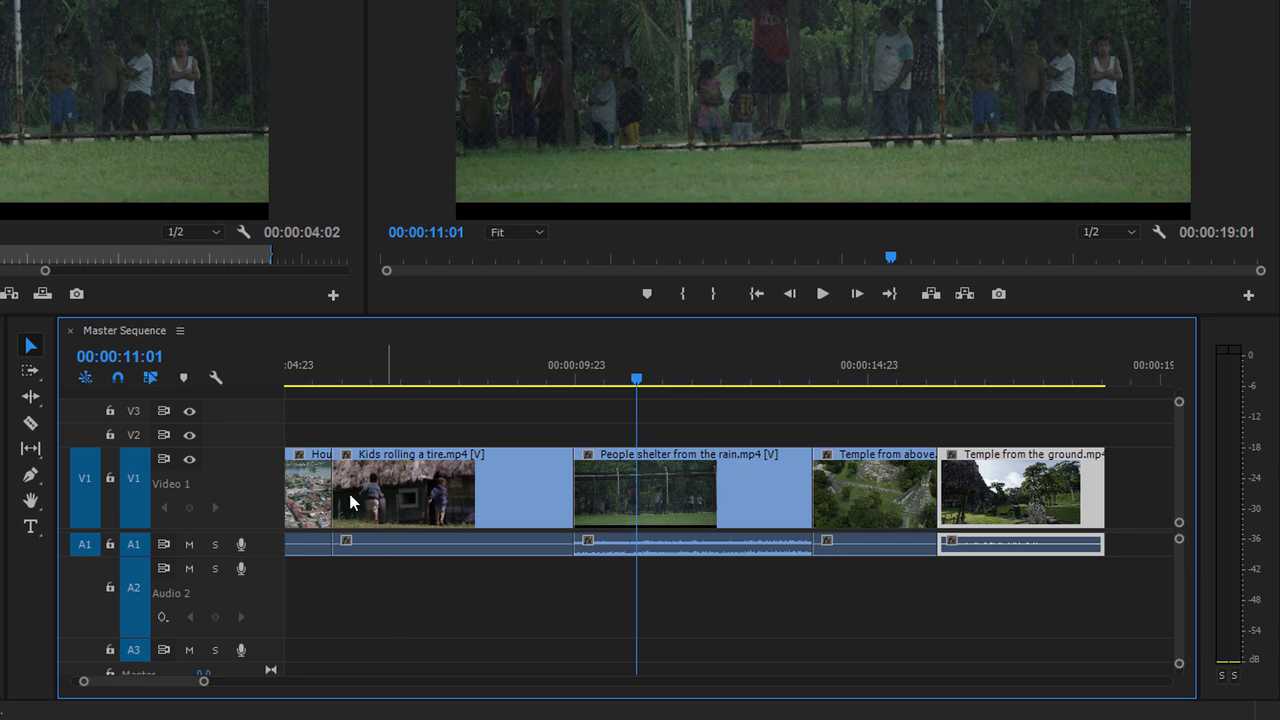
click(155, 383)
click(501, 504)
click(494, 544)
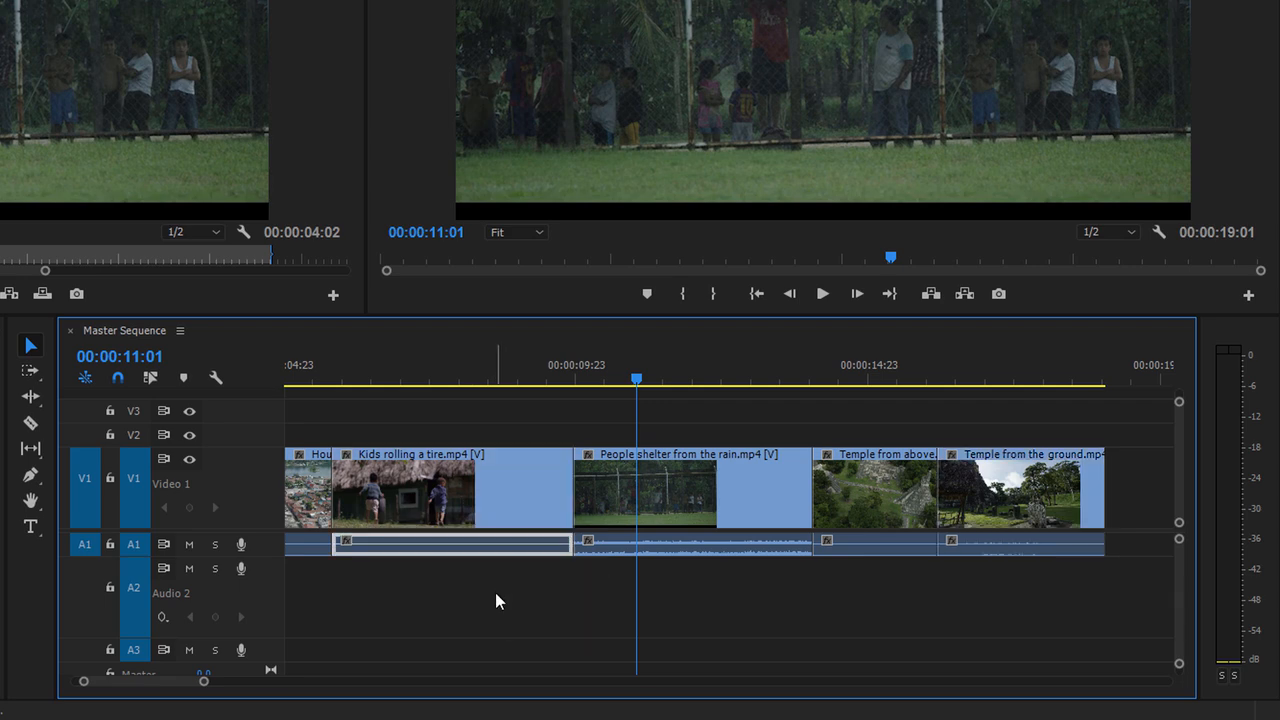
- Turn Linked Selection back on and unlink the video and audio of "People shelter from the rain.mp4"
click(152, 380)
click(704, 505)
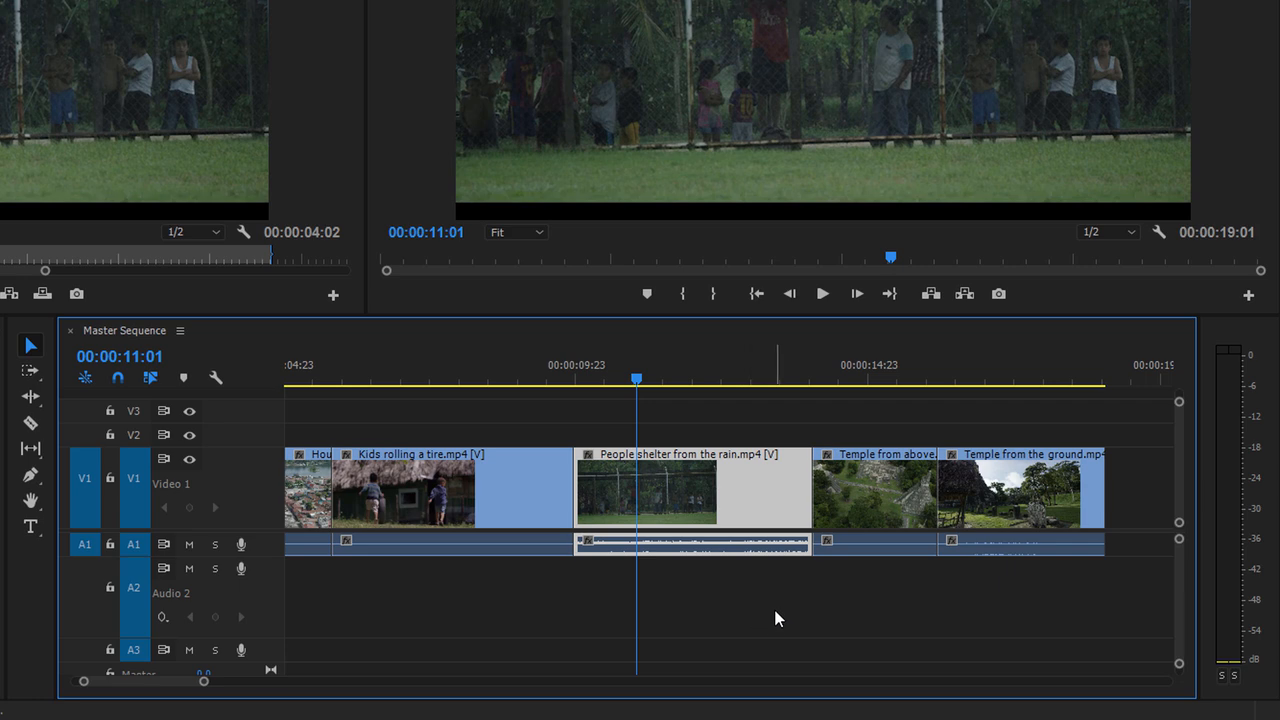
right_click(746, 502)
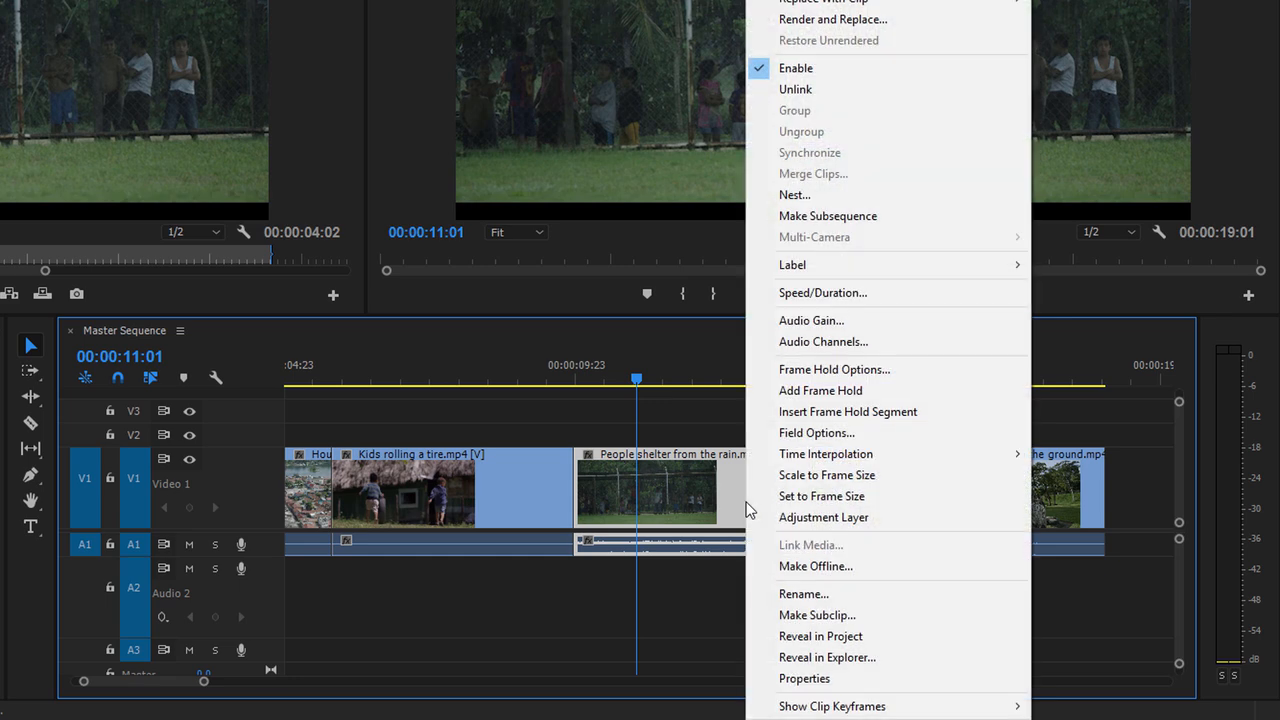
click(890, 97)
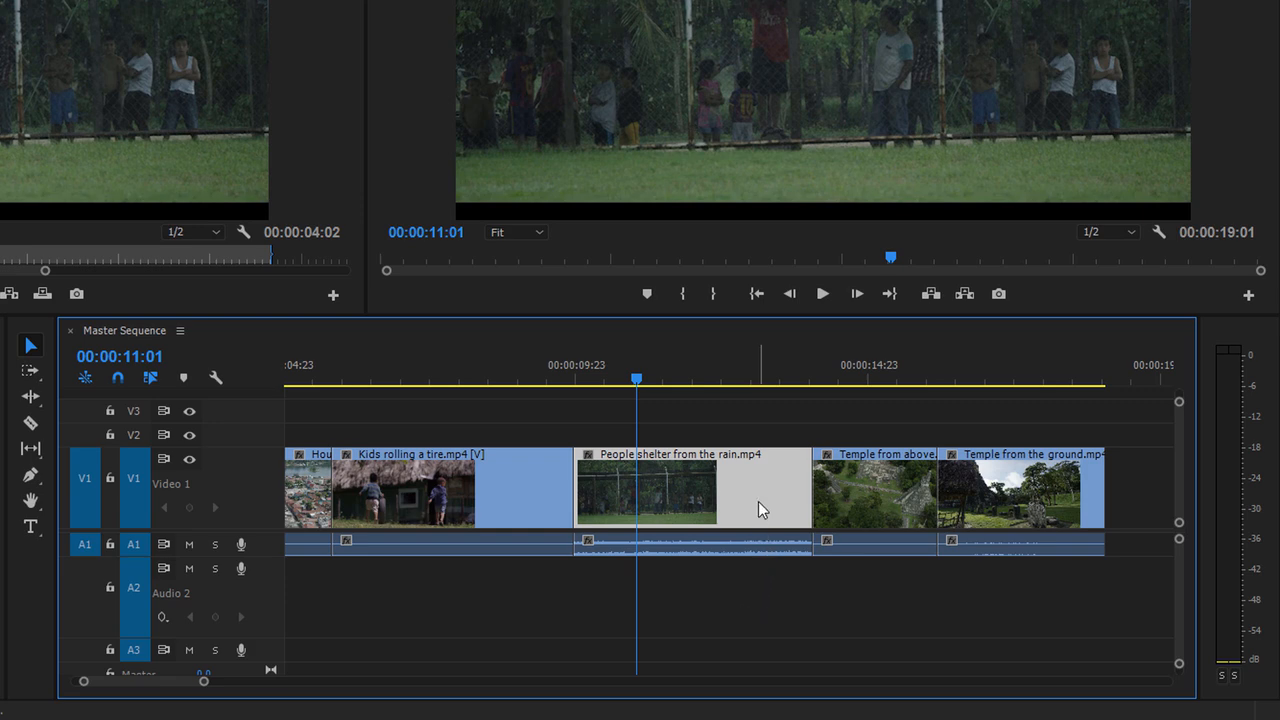
- Try moving only the video of "People shelter from the rain.mp4" over "Kids rolling a tire.mp4", and undo the move
drag(758, 501, 518, 501)
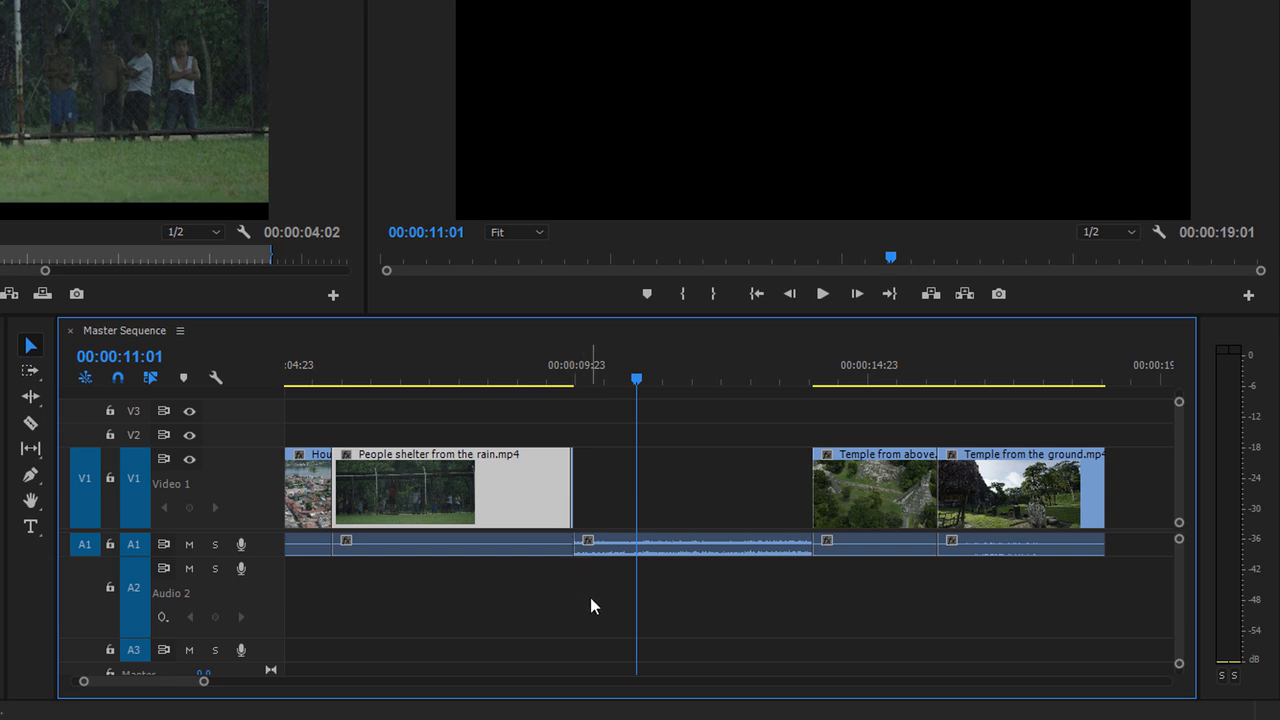
key(ctrl+z)
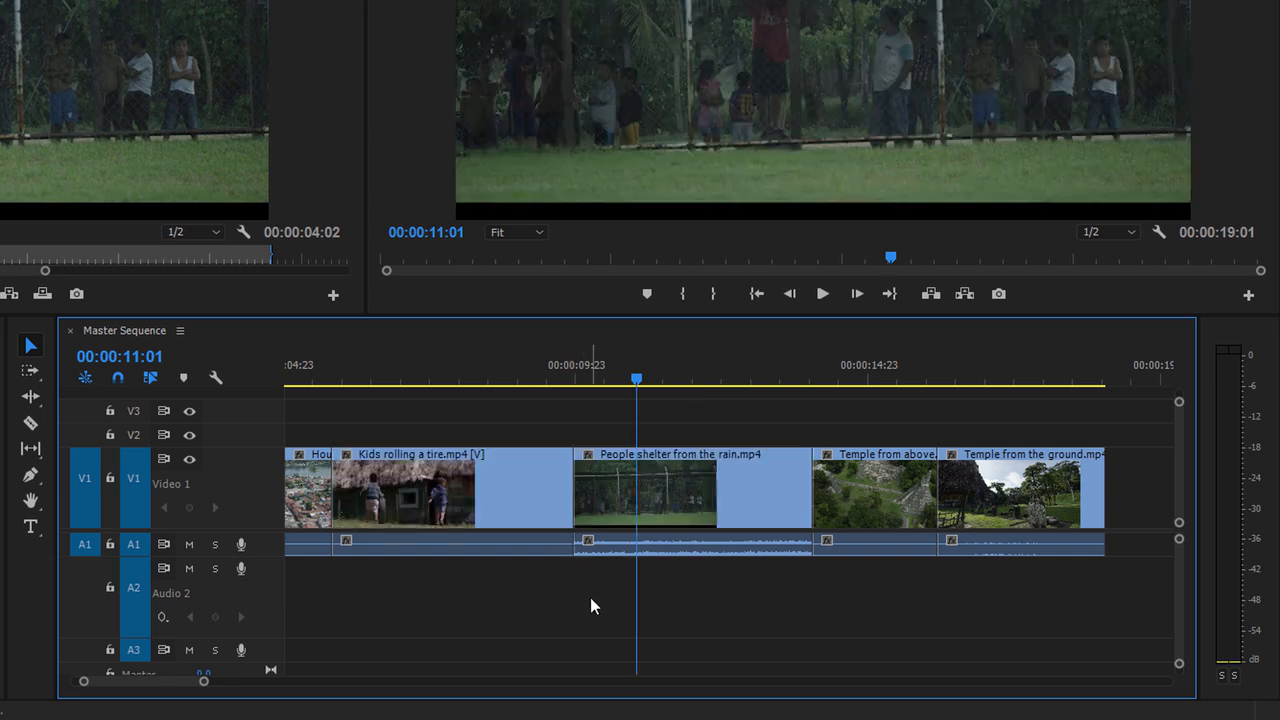
click(736, 509)
click(734, 548)
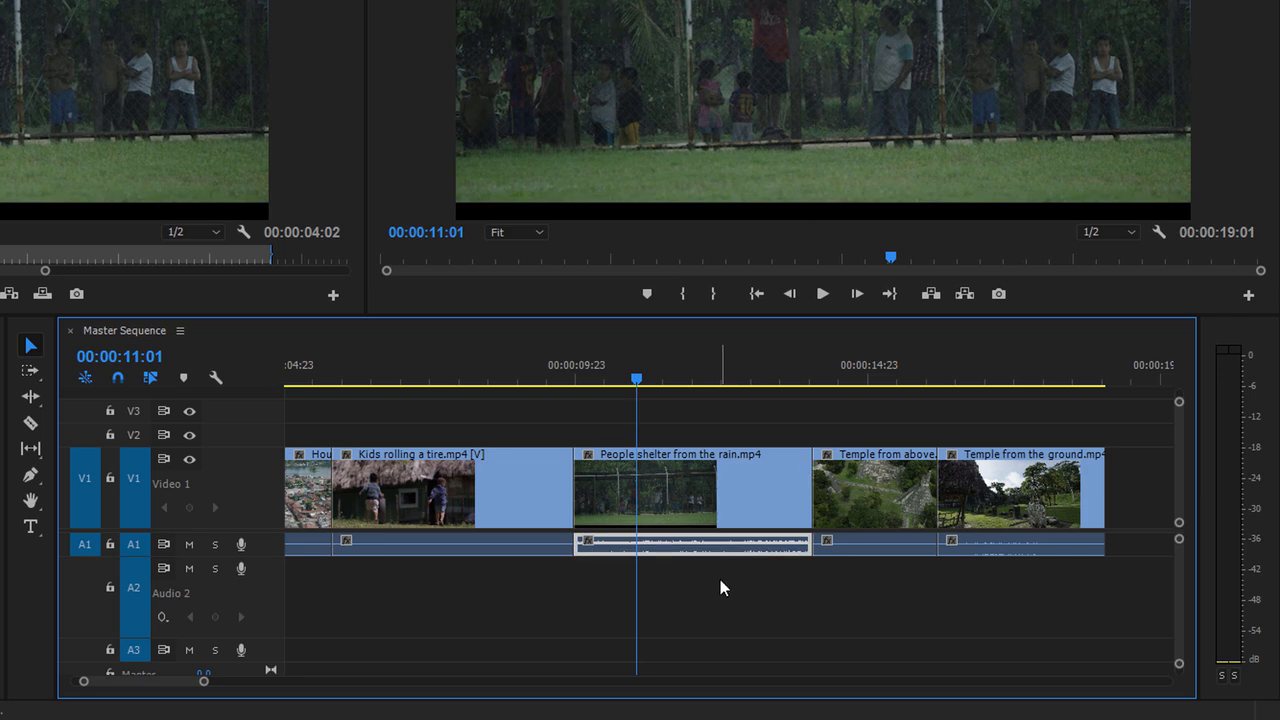
- Turn off Linked Selection and move only the video of the last three clips about 2:11 earlier on track V1
click(151, 378)
drag(1046, 421, 704, 487)
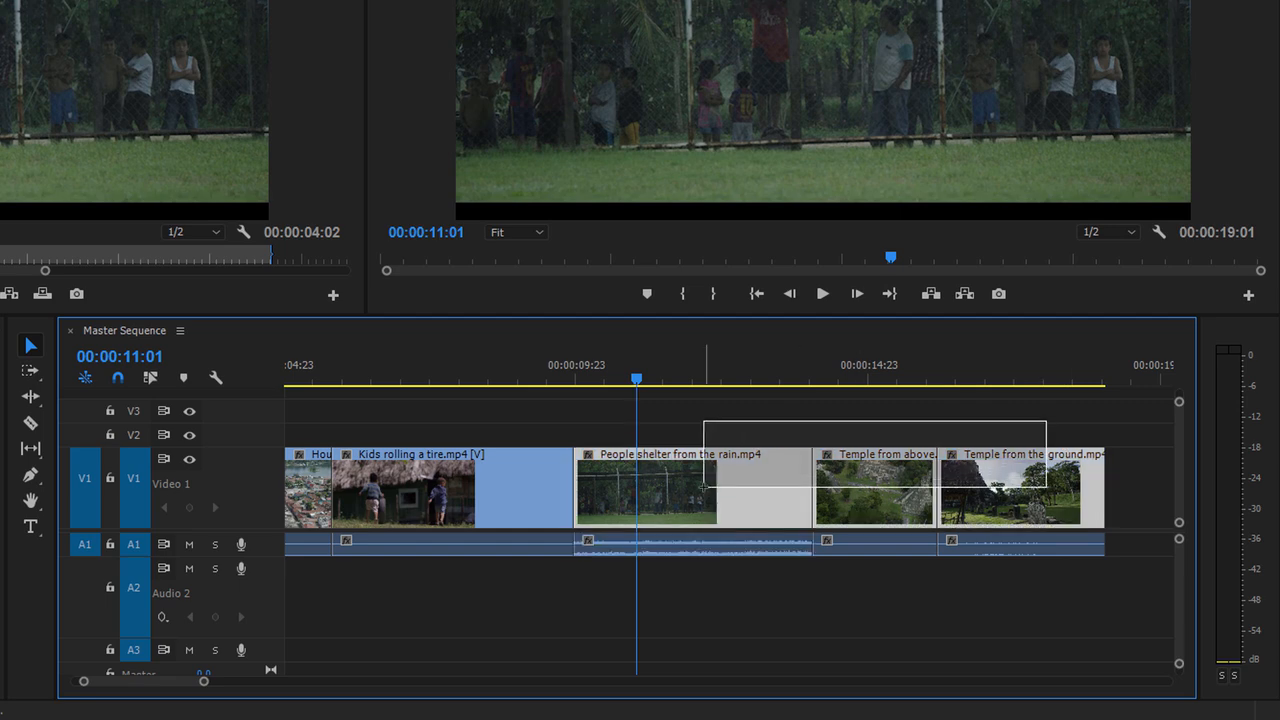
drag(704, 487, 600, 491)
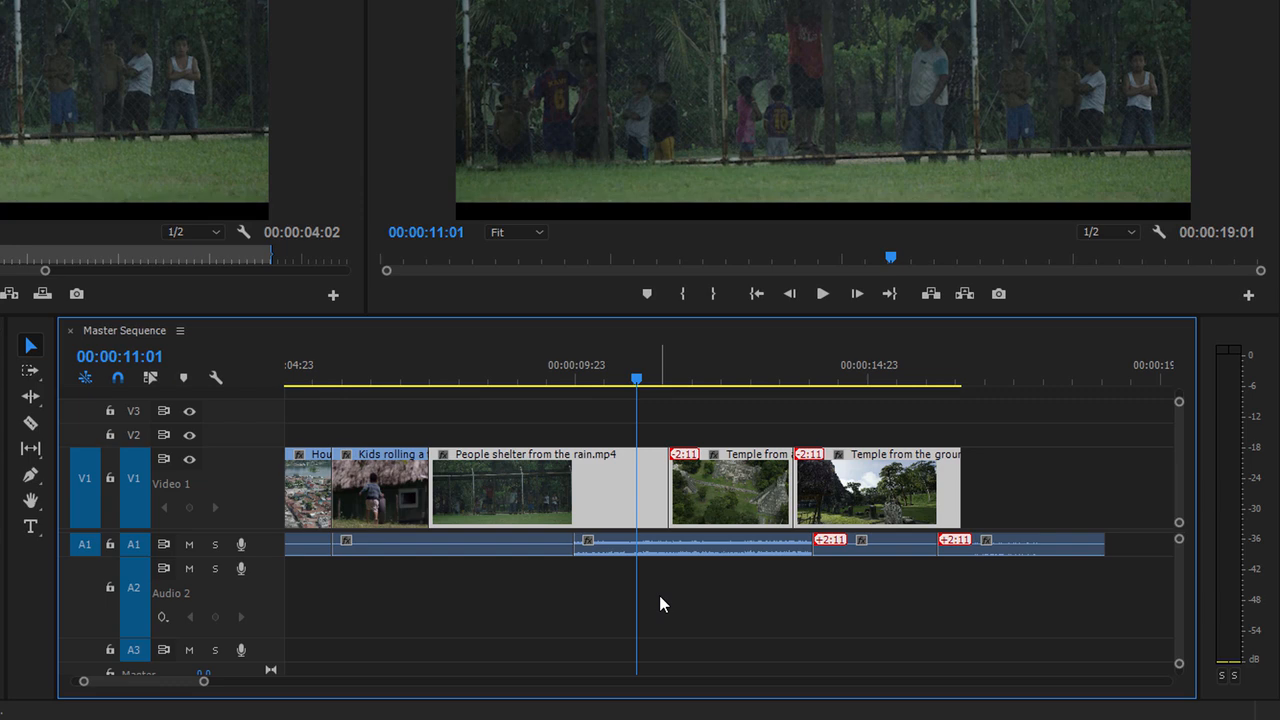
- Select the shifted clips' video and audio parts individually to compare their sync, and undo the video shift
click(669, 547)
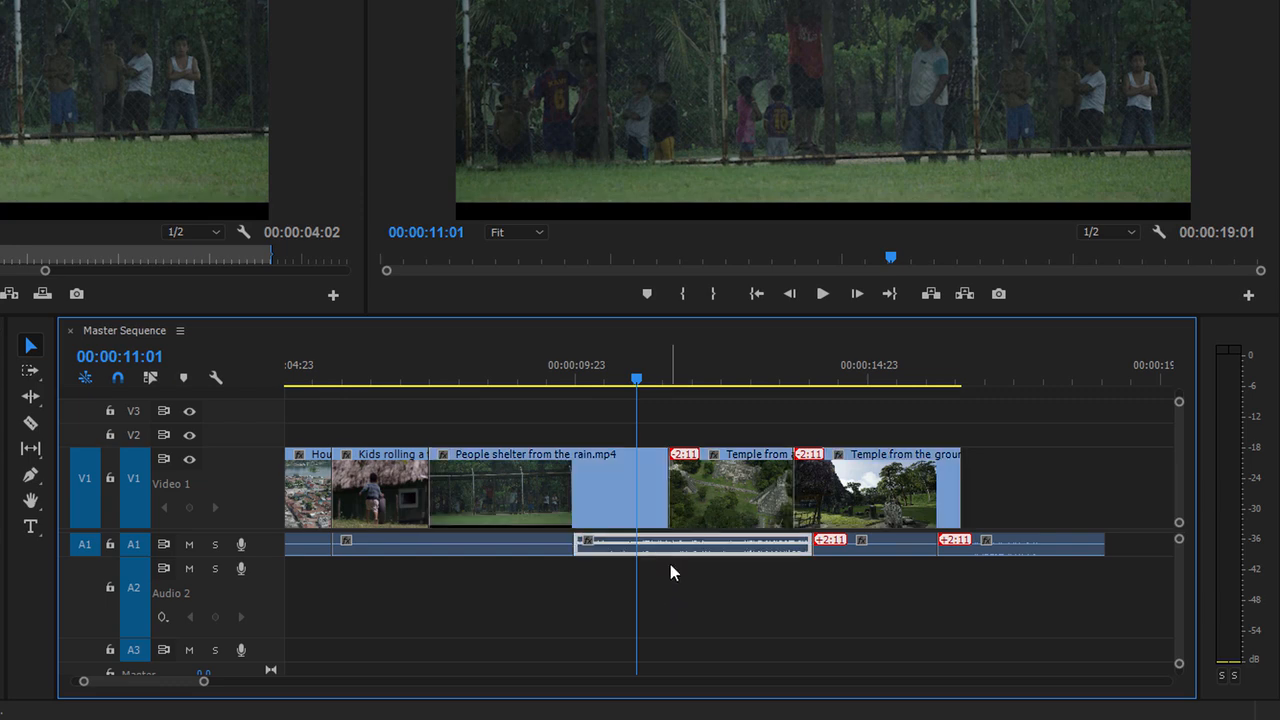
click(620, 505)
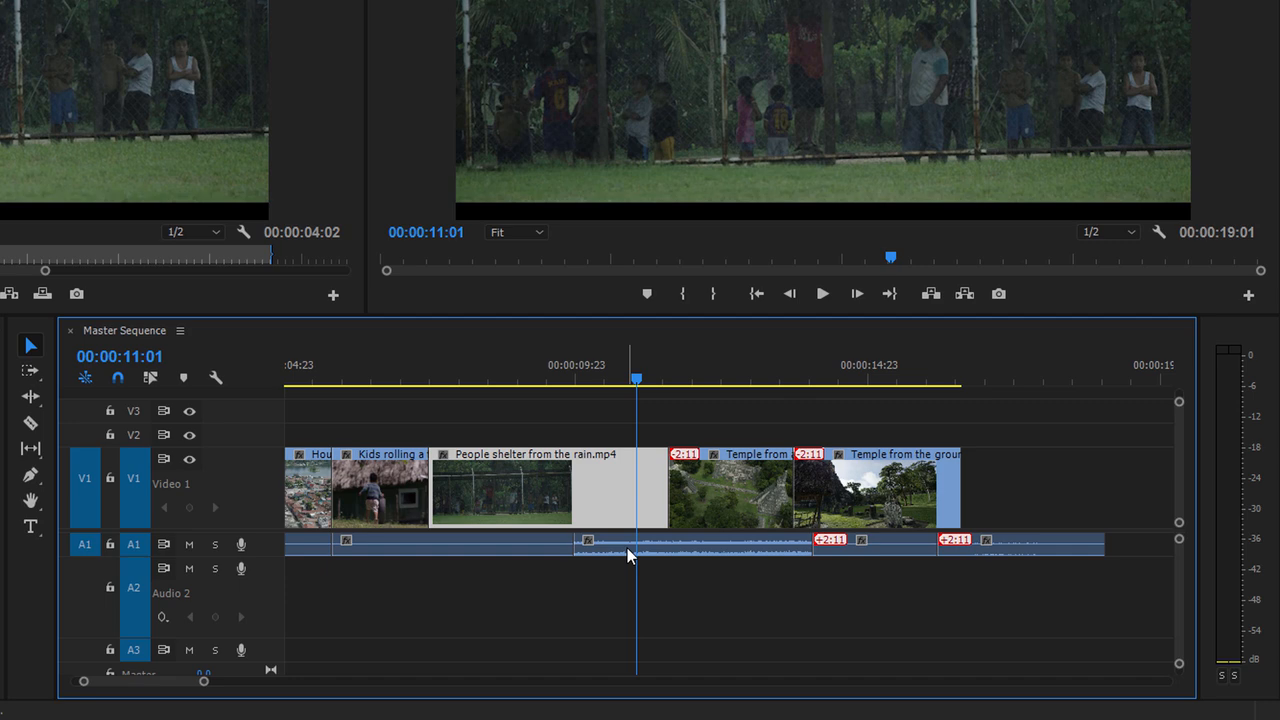
click(627, 548)
click(613, 519)
click(617, 543)
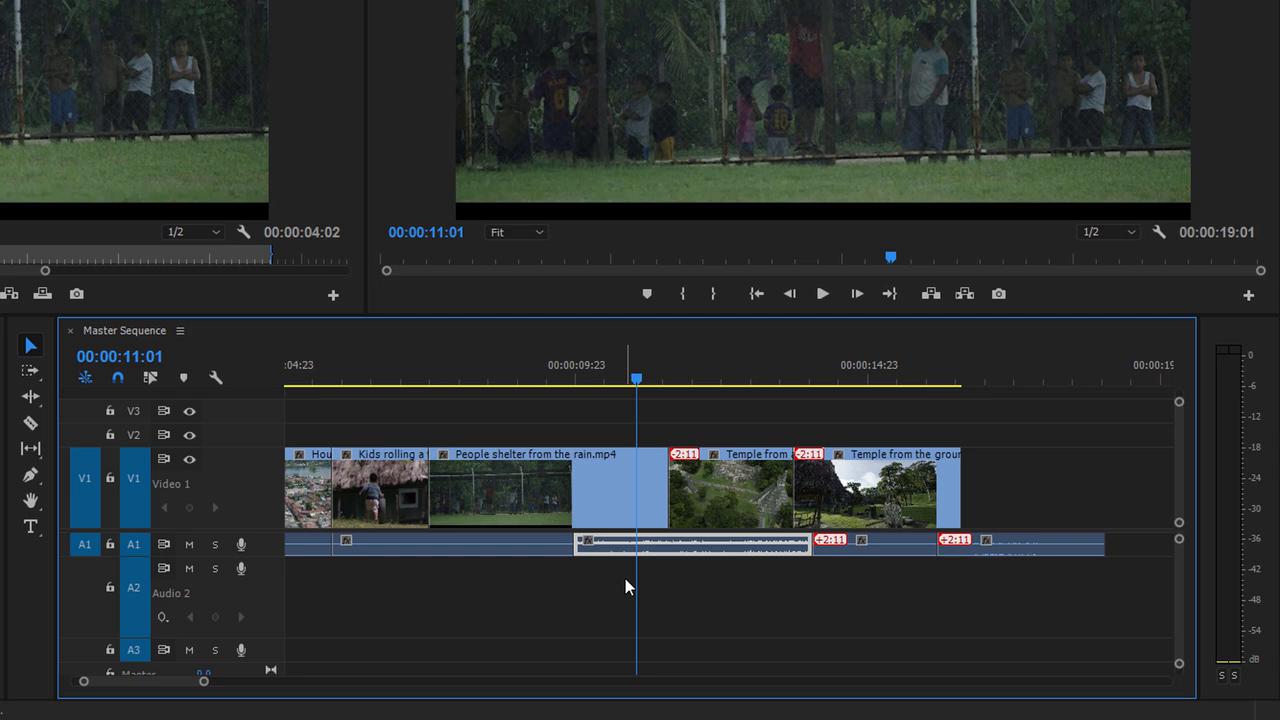
click(761, 499)
click(847, 500)
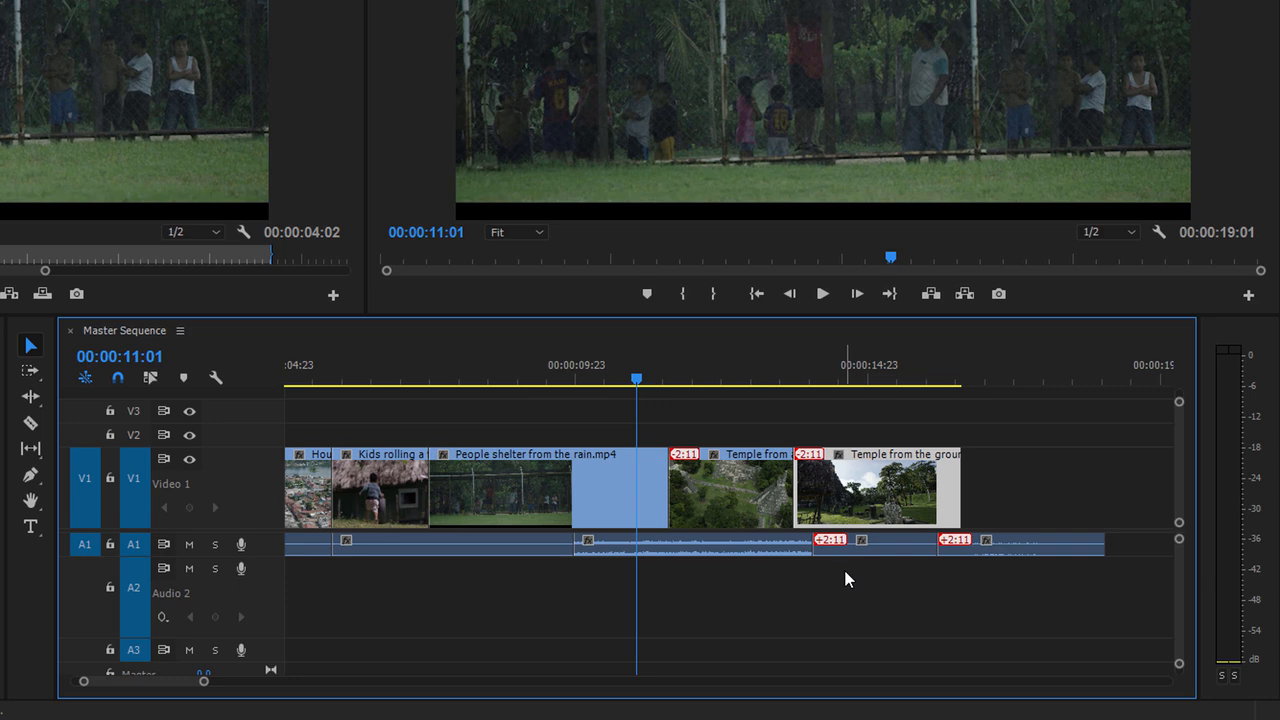
key(ctrl+z)
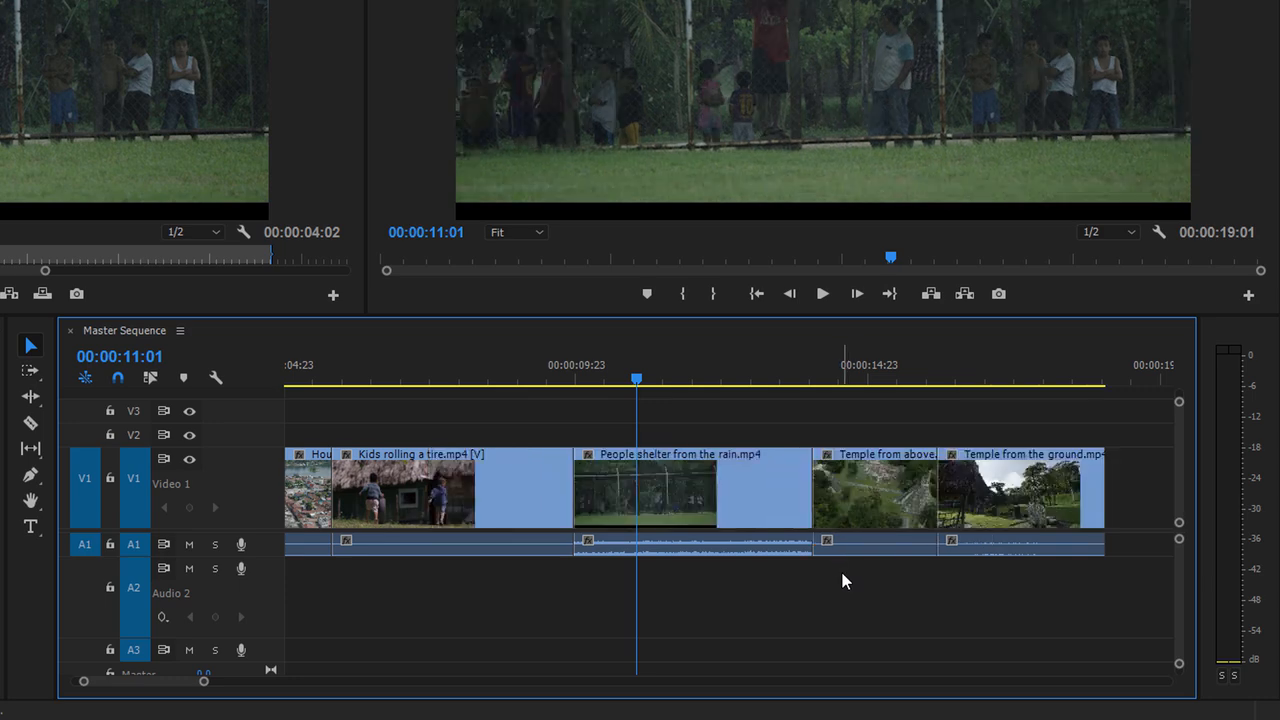
- Turn Linked Selection back on, then cut the unlinked video of "People shelter from the rain.mp4" near its middle with the Razor tool
click(150, 377)
click(33, 424)
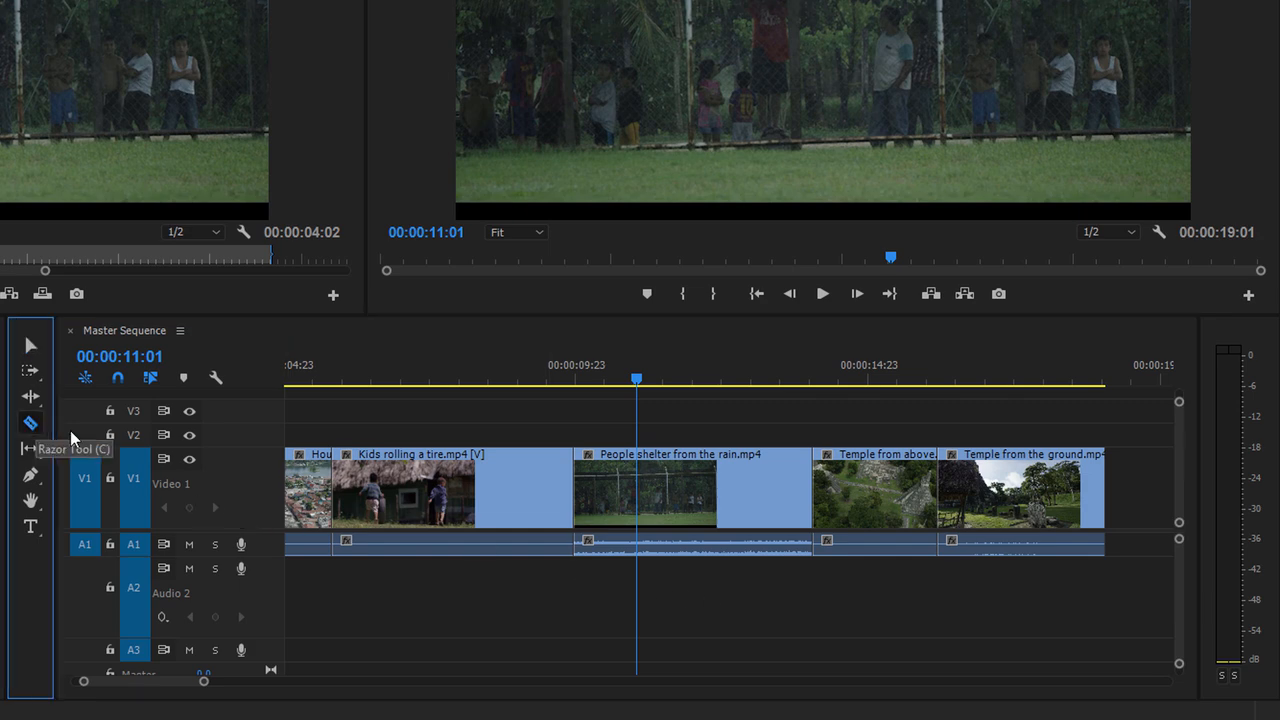
click(692, 492)
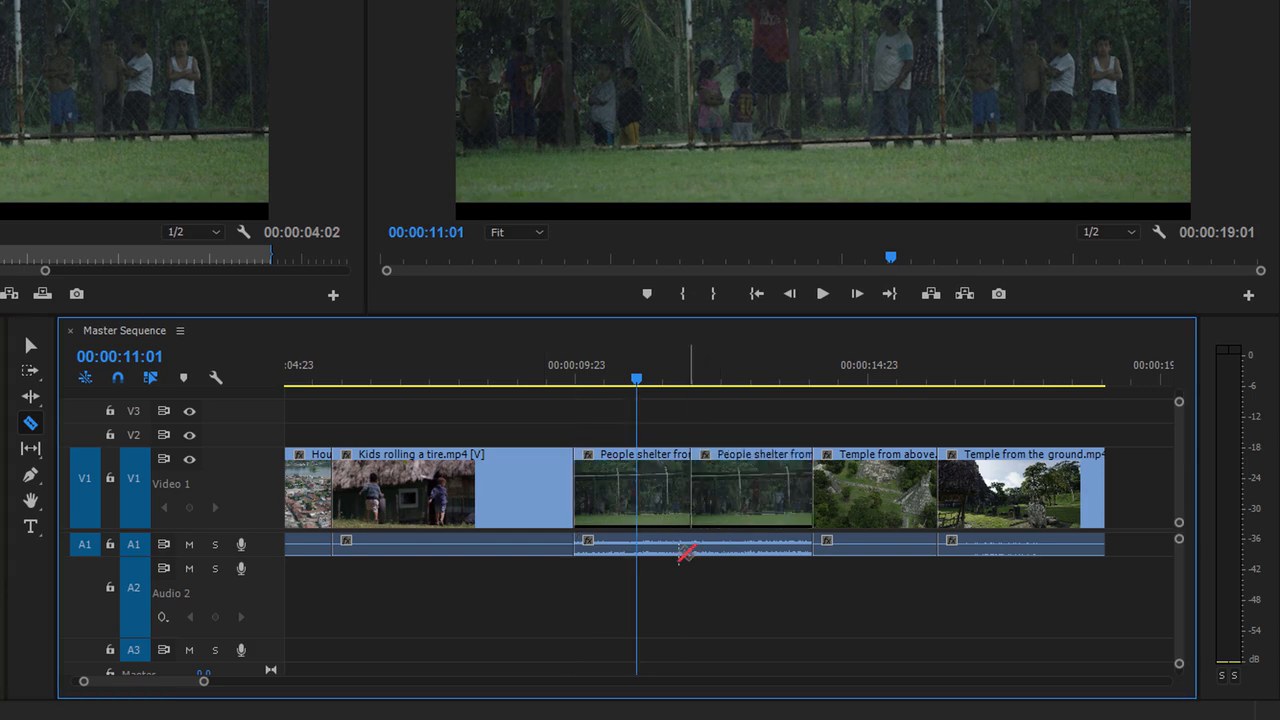
click(486, 480)
click(30, 345)
key(ctrl+z)
- Try moving the first half of the cut shelter video onto the start of "Kids rolling a tire.mp4", and undo both move and cut
drag(616, 531, 390, 505)
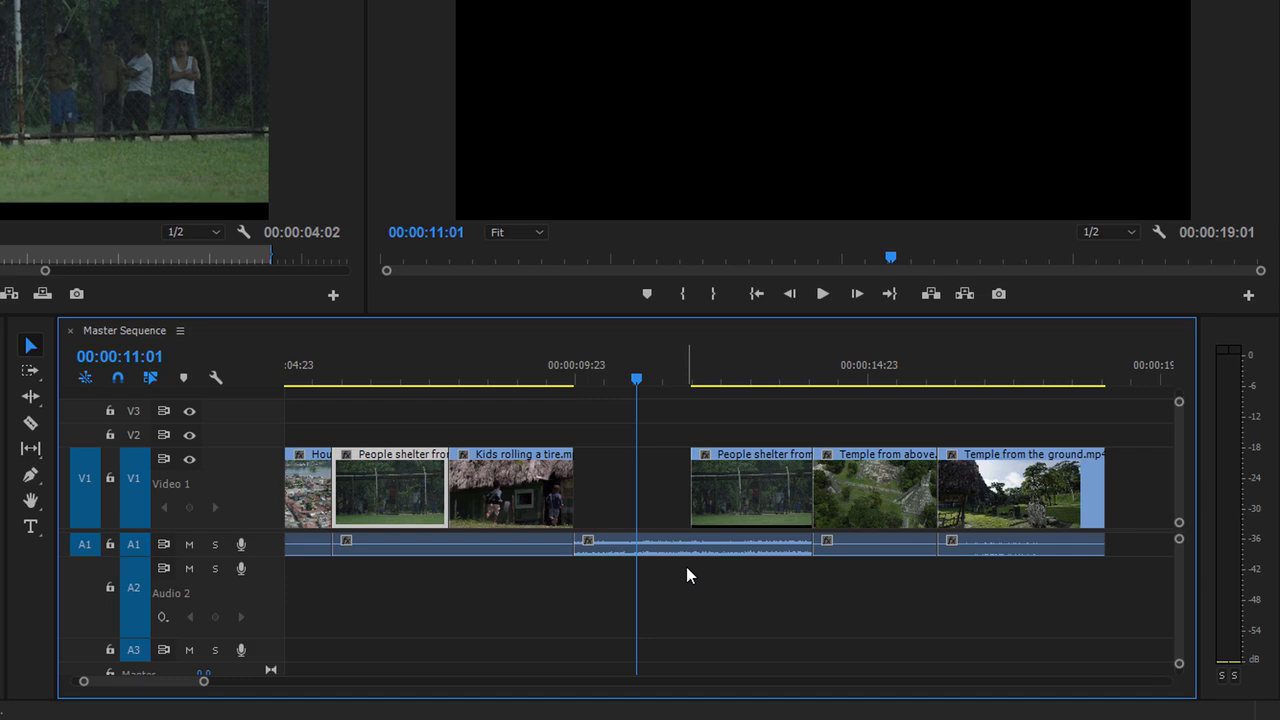
key(ctrl+z)
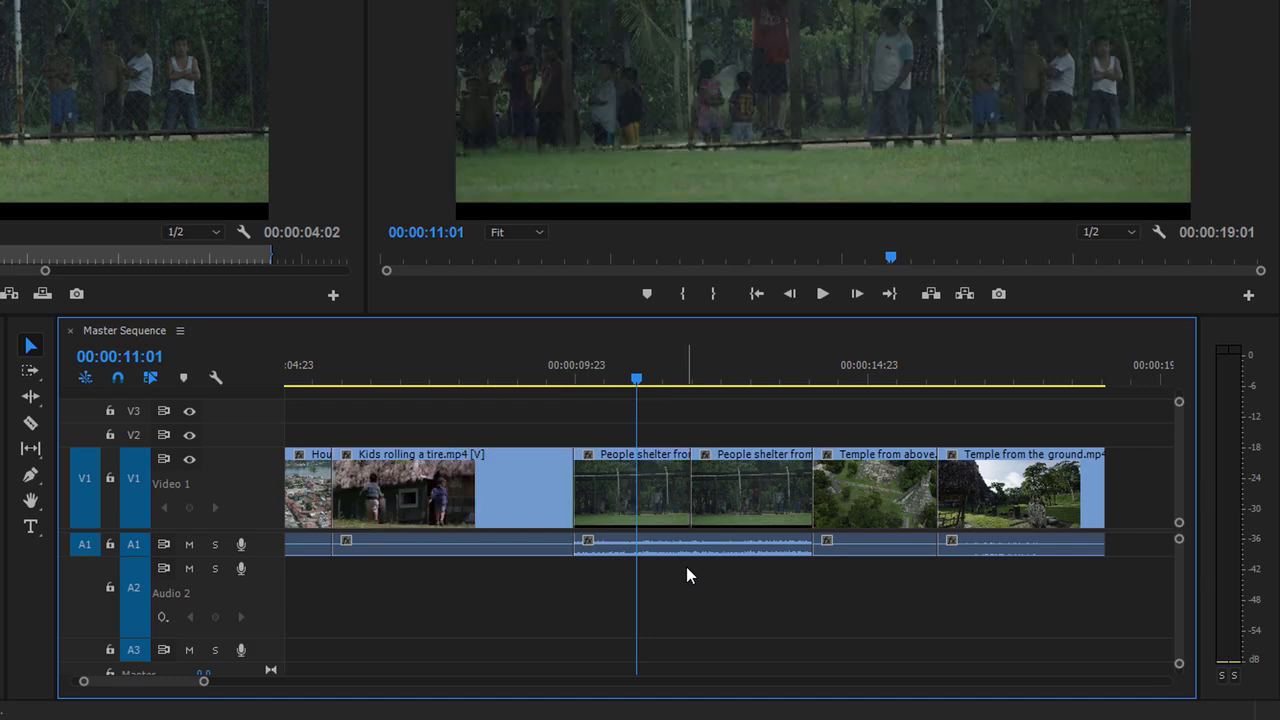
key(ctrl+z)
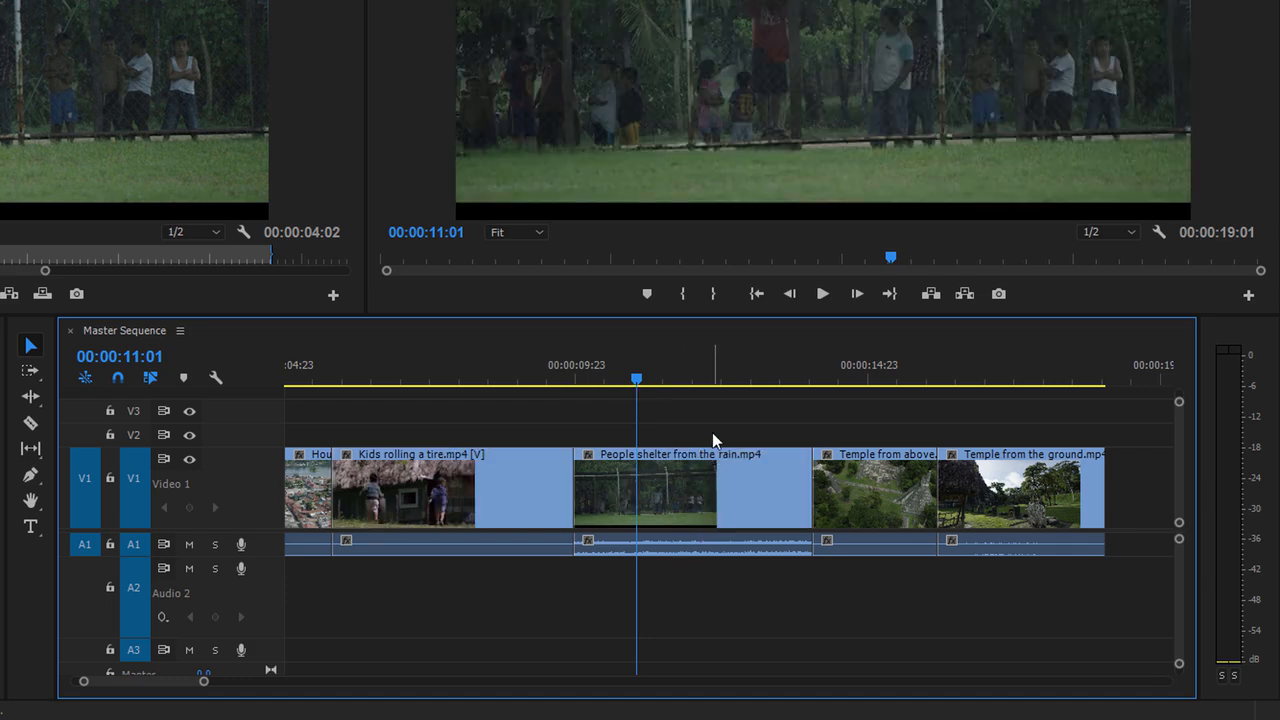
- Link the video and audio of "People shelter from the rain.mp4" together again
click(715, 470)
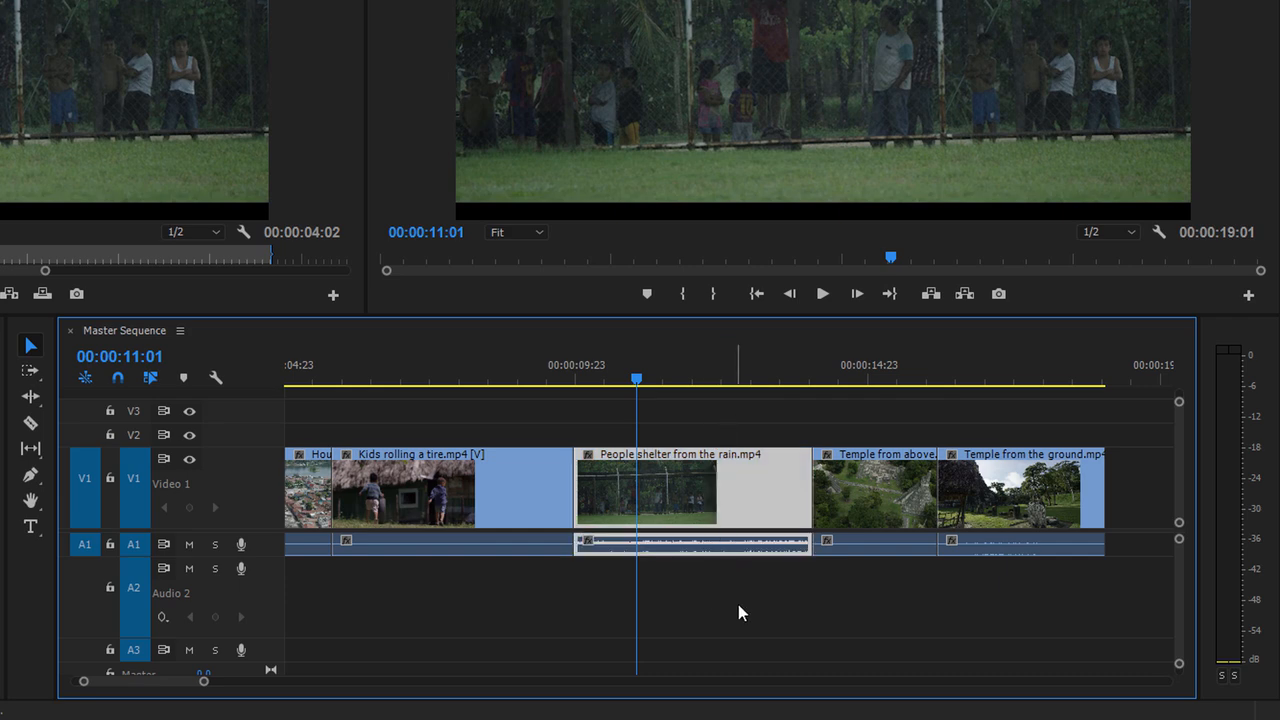
right_click(740, 489)
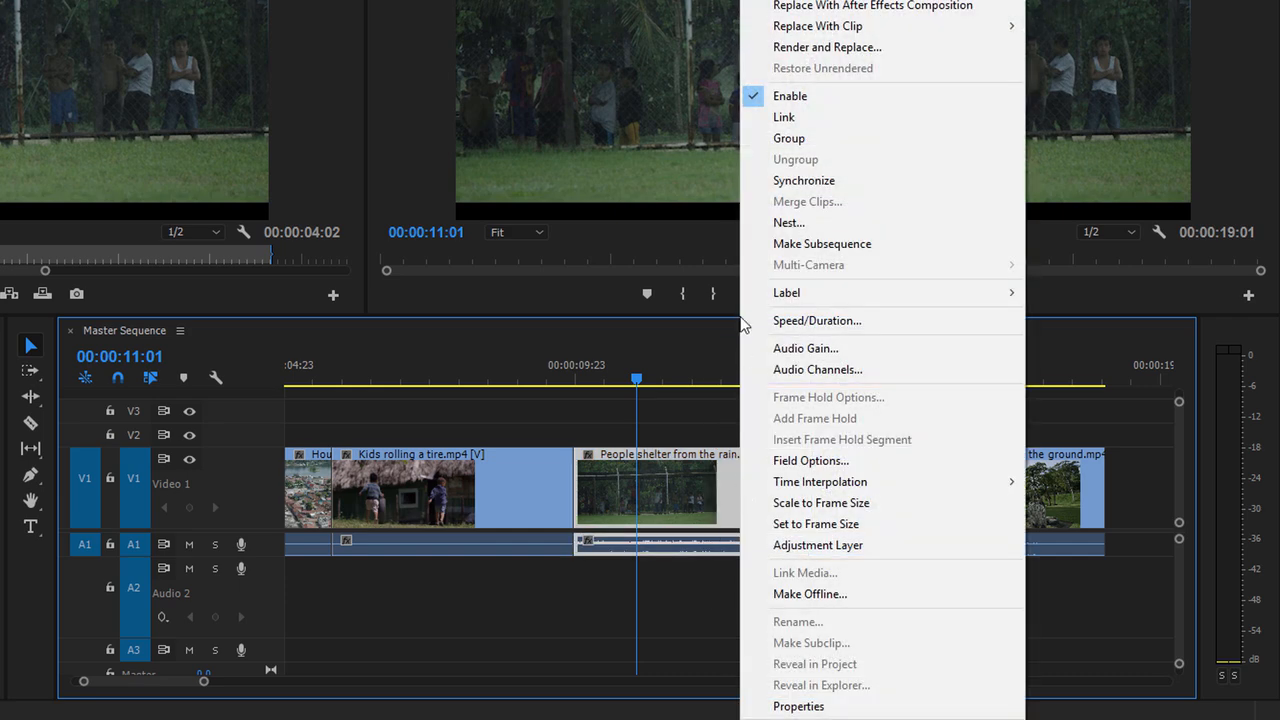
click(859, 118)
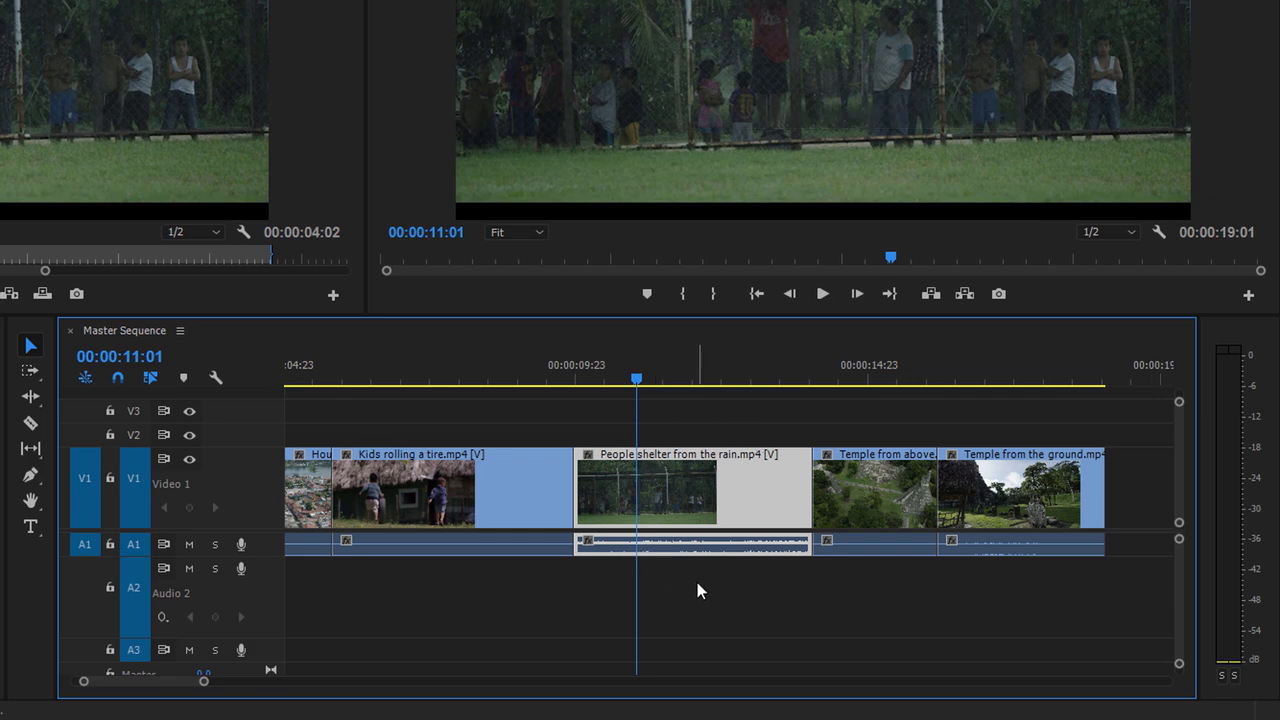
- Cut the relinked "People shelter from the rain.mp4" with the Razor tool and move its first piece over the start of "Kids rolling a tire.mp4"
click(30, 422)
click(671, 495)
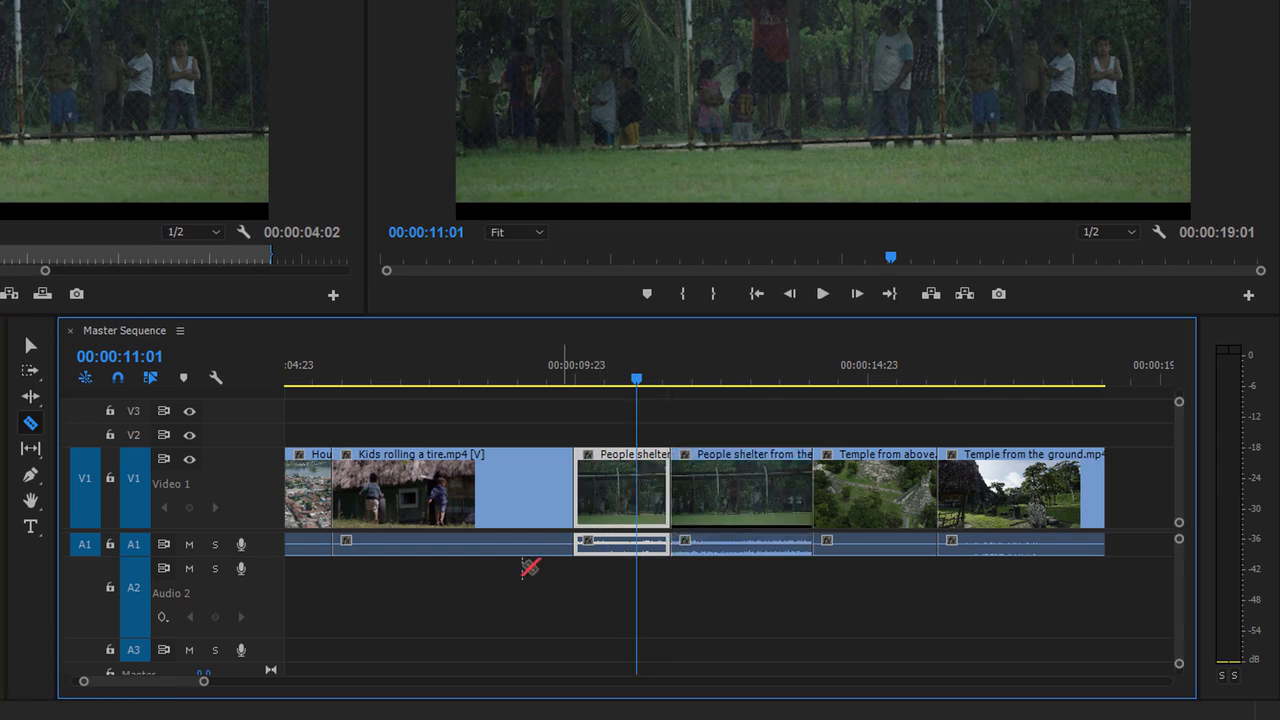
click(30, 345)
drag(615, 497, 390, 495)
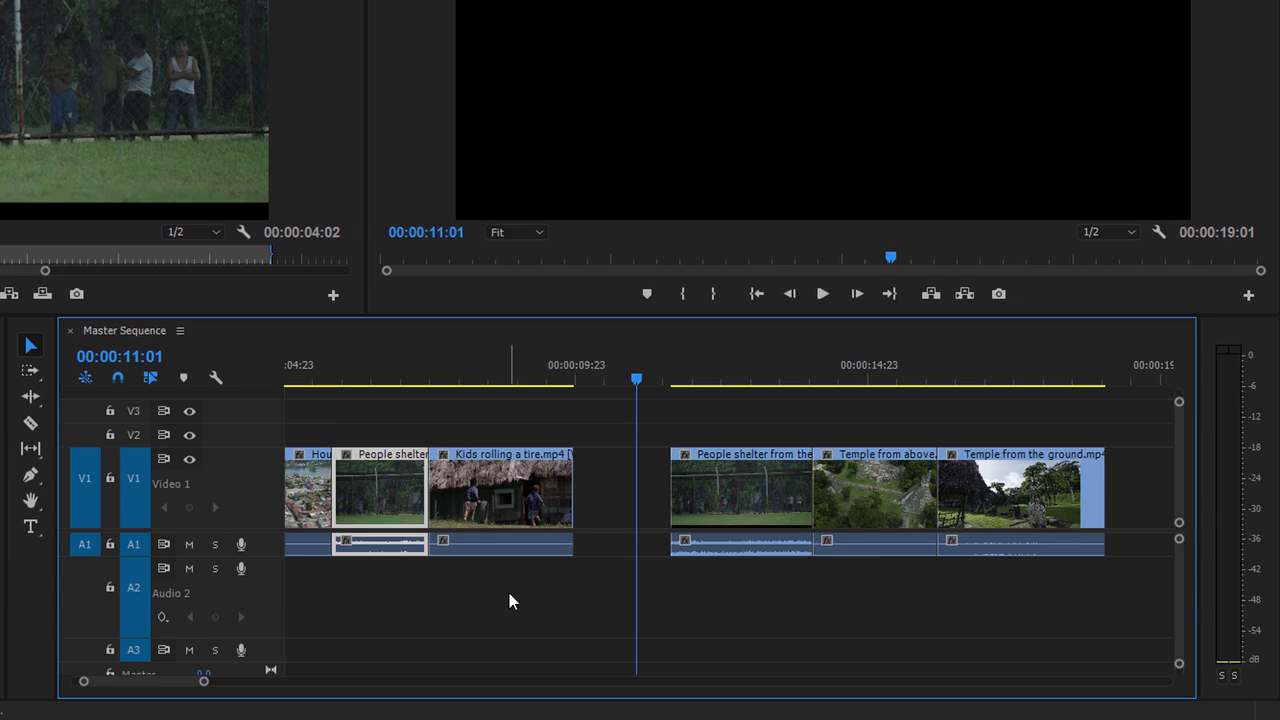